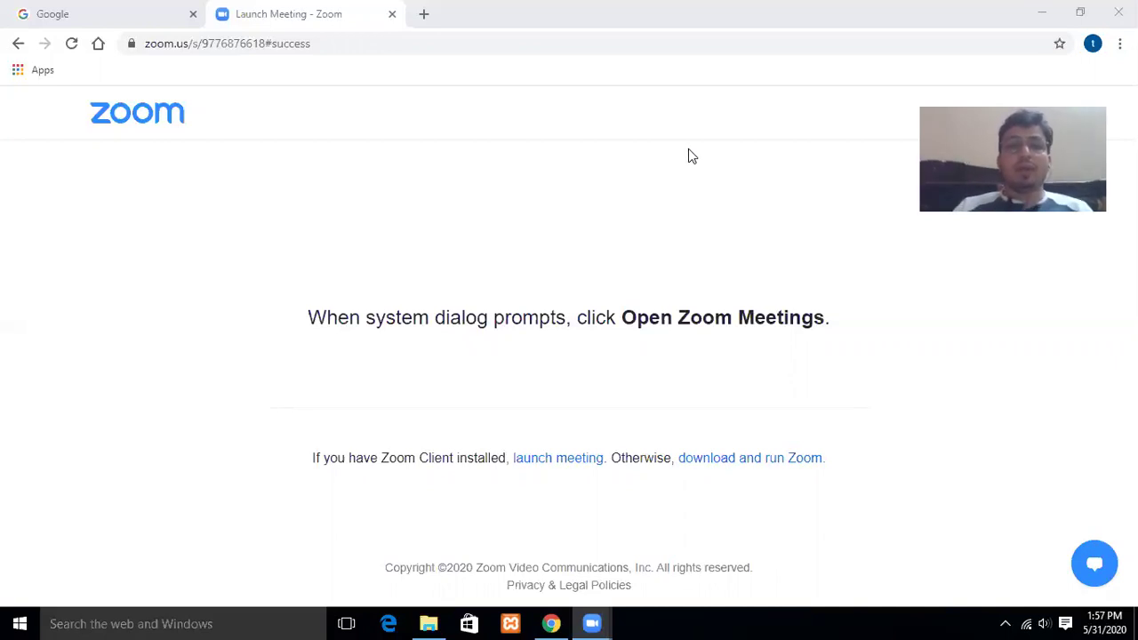
Switch Chrome from the Zoom Launch Meeting tab to the Google tab.
left_click(76, 12)
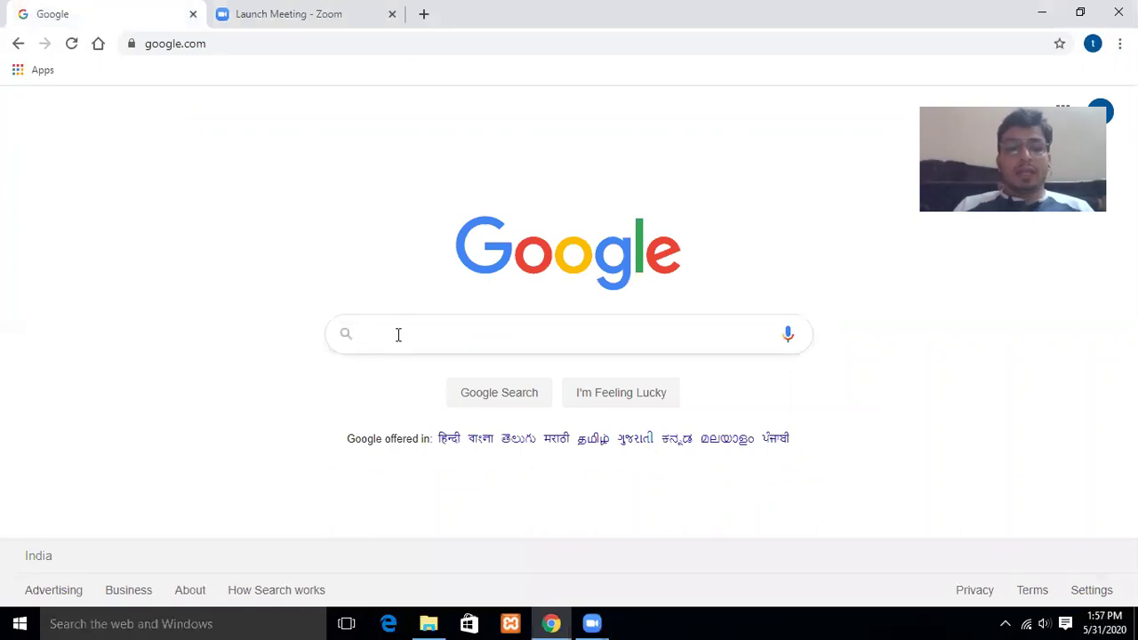
Search Google for 'free download oracle 11g for windows 10 64 bit' and open the youwindowsworld.com result.
left_click(398, 334)
type("f")
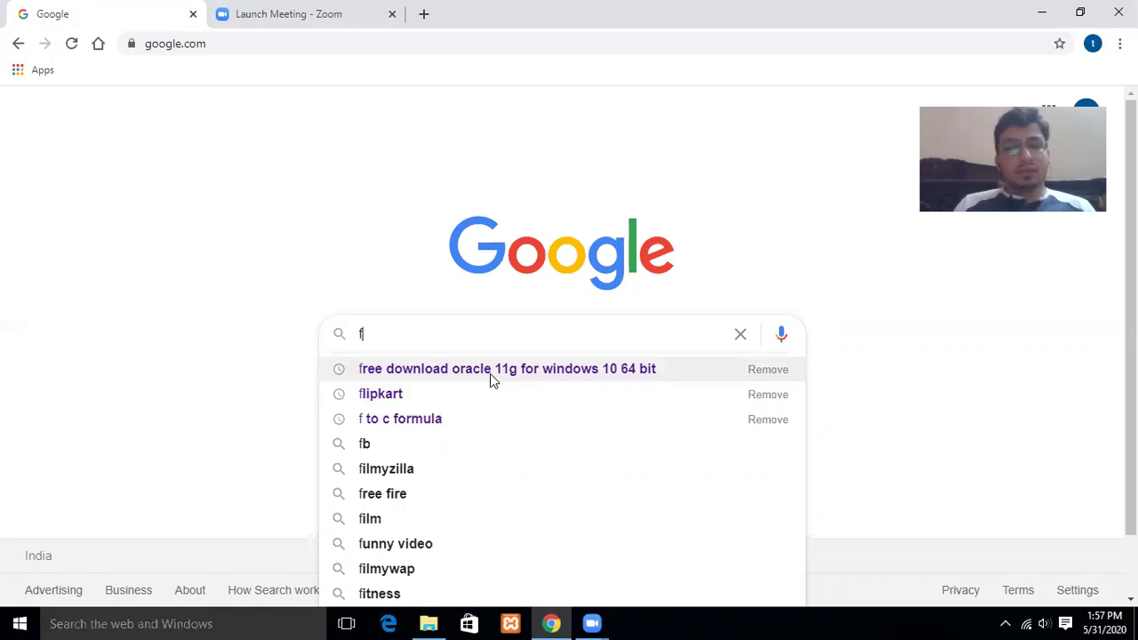
left_click(490, 373)
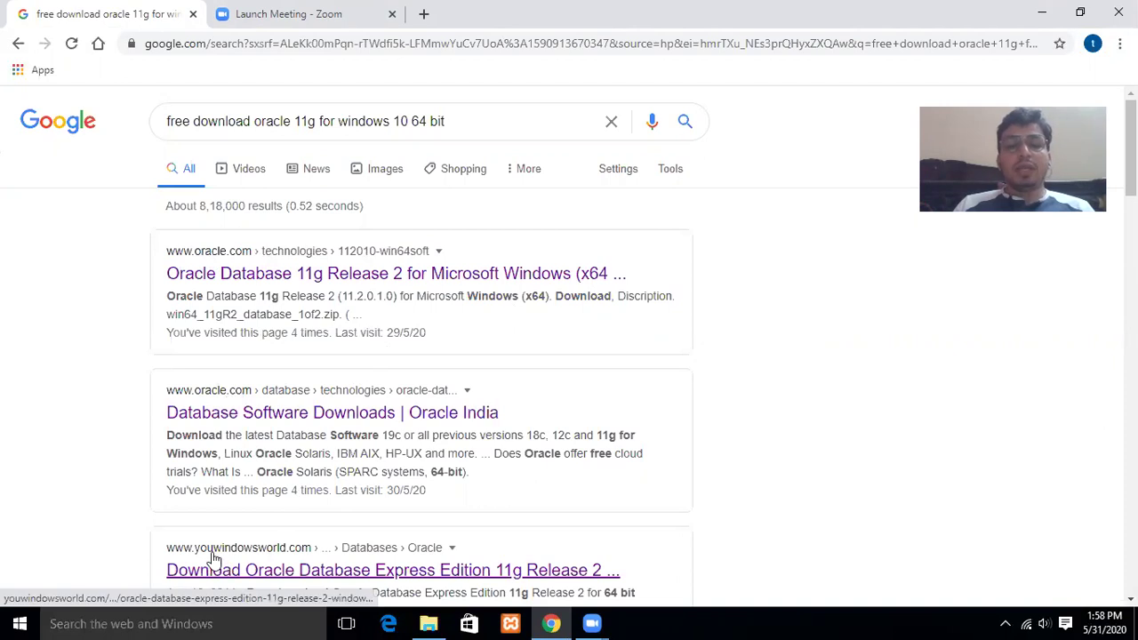
left_click(257, 552)
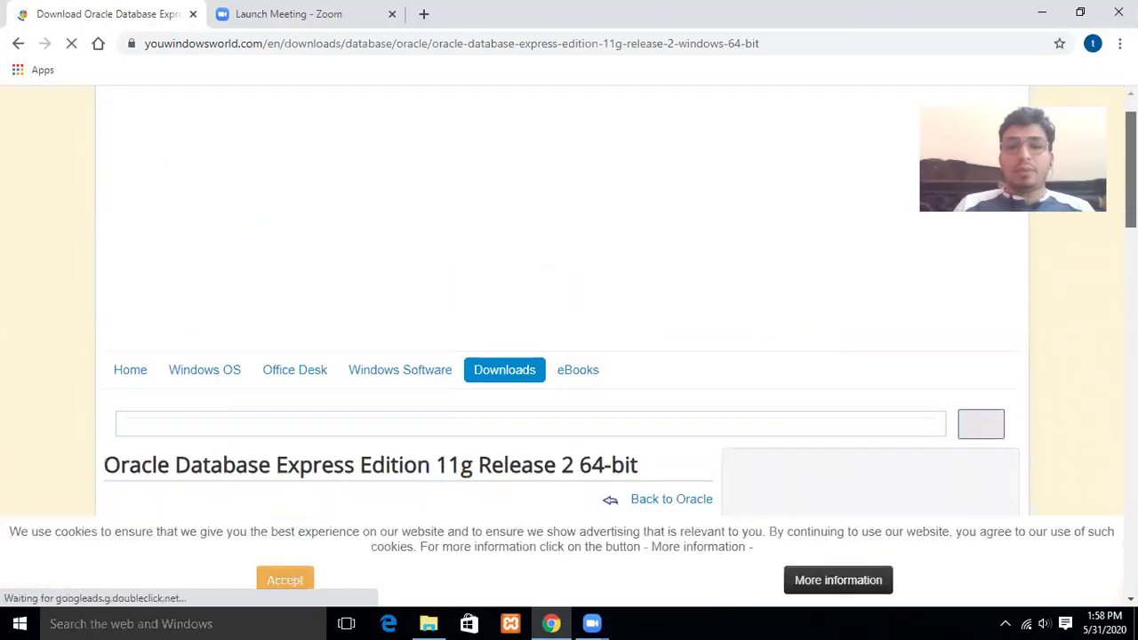
Scroll down the page and go to the Oracle Database XE 11g Release 2 64-bit download step.
scroll(568, 302, "down", 3)
scroll(409, 302, "down", 2)
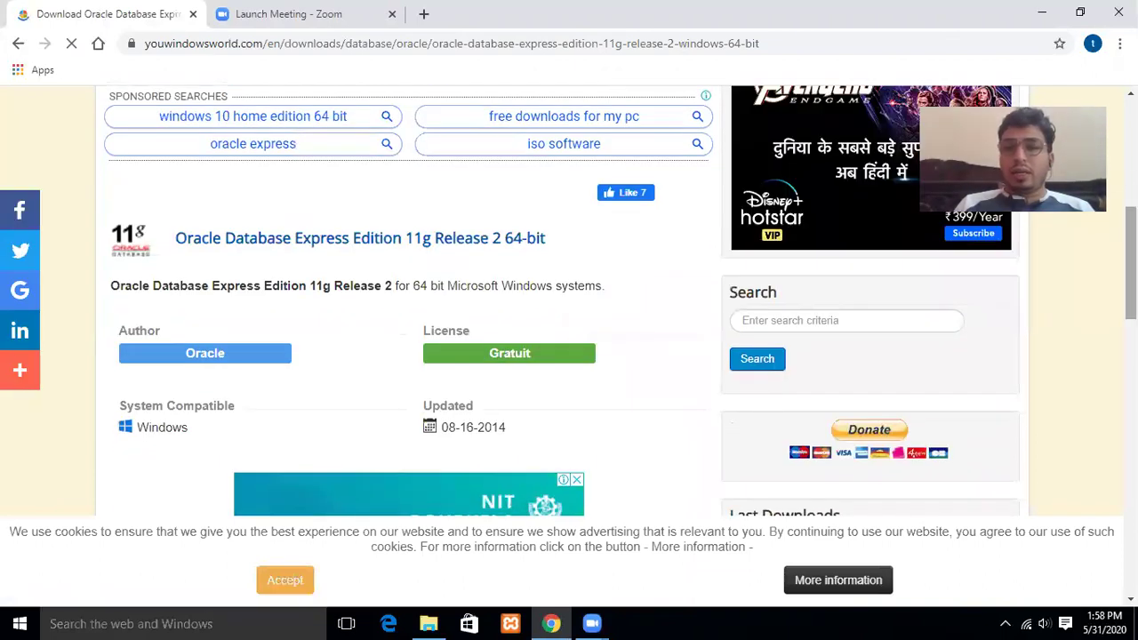
scroll(409, 302, "down", 3)
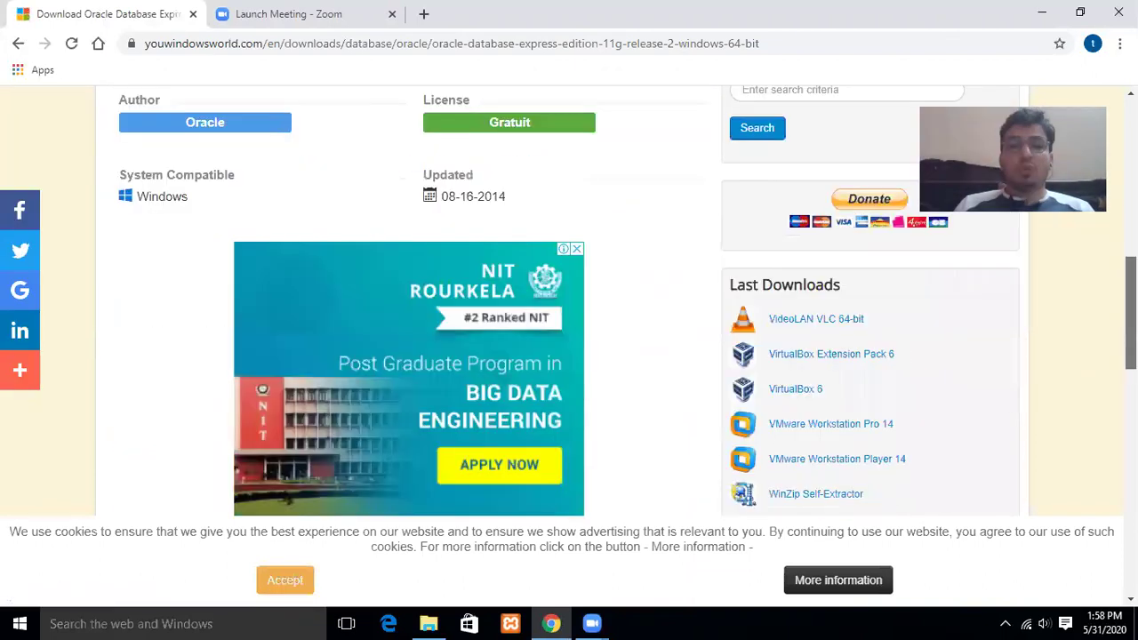
scroll(409, 302, "down", 3)
scroll(409, 302, "down", 1)
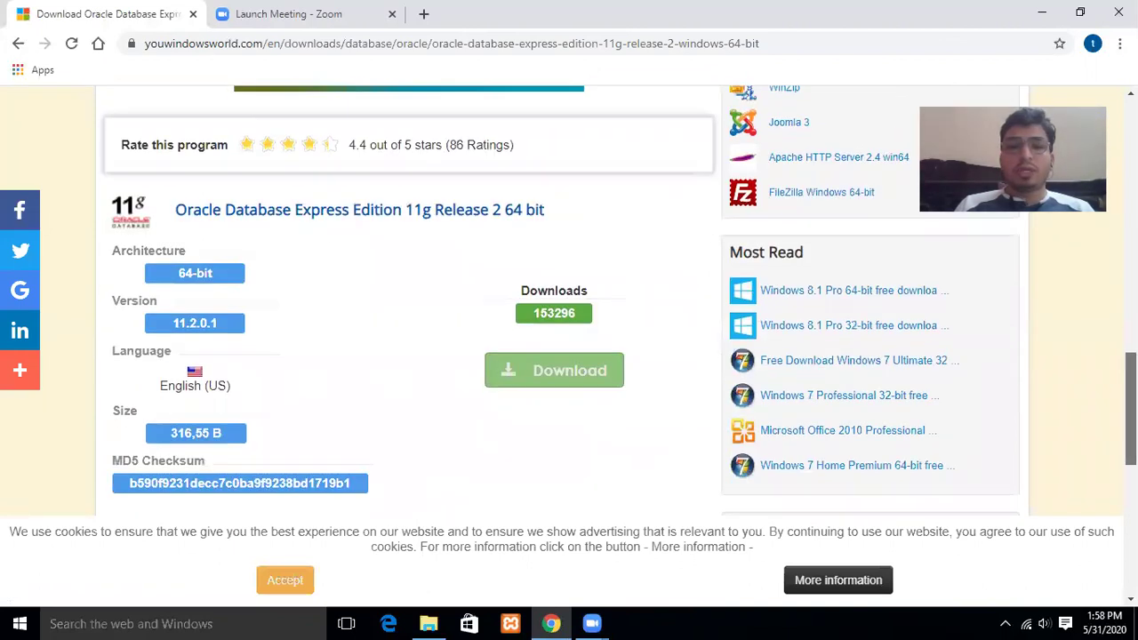
left_click(584, 384)
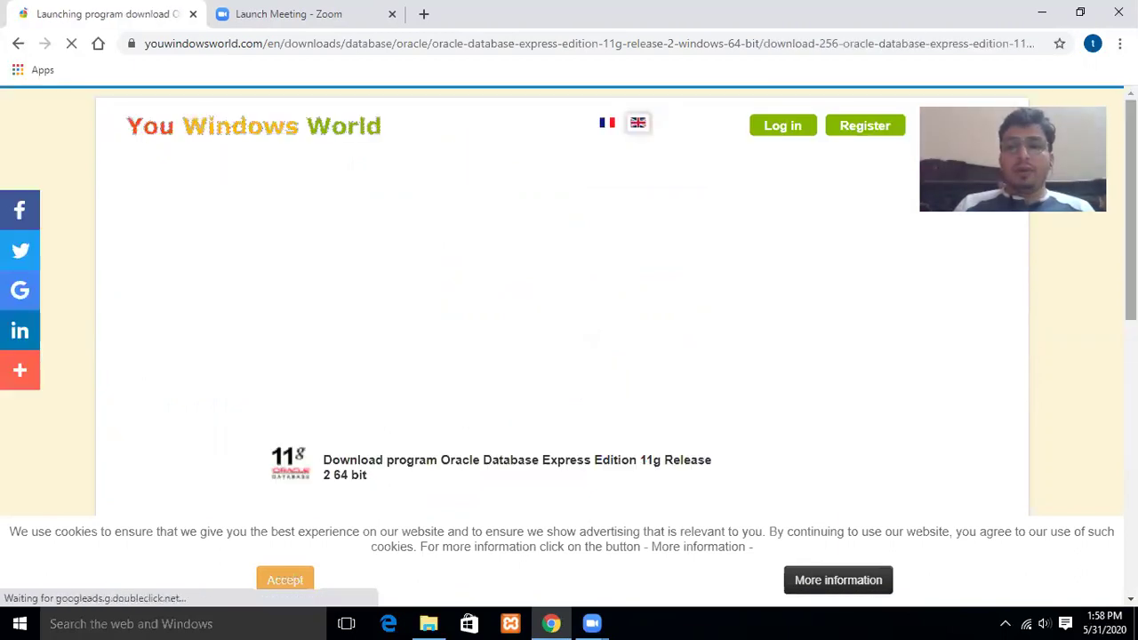
Start the OracleXE112_Win64.zip download, then cancel it from the download shelf.
scroll(569, 302, "down", 2)
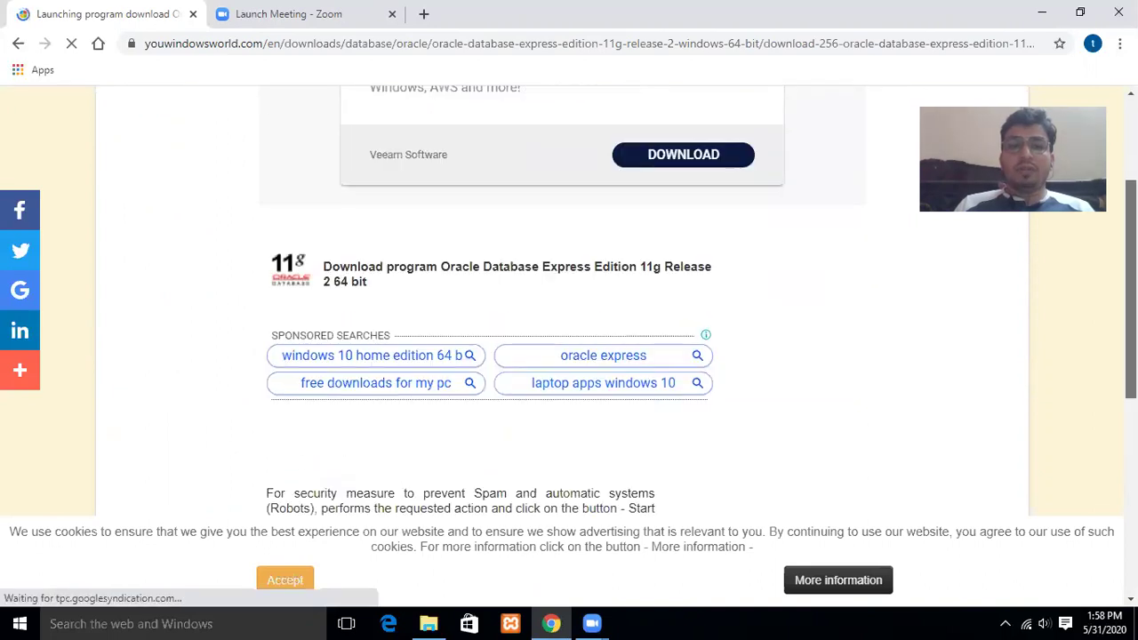
scroll(538, 451, "down", 2)
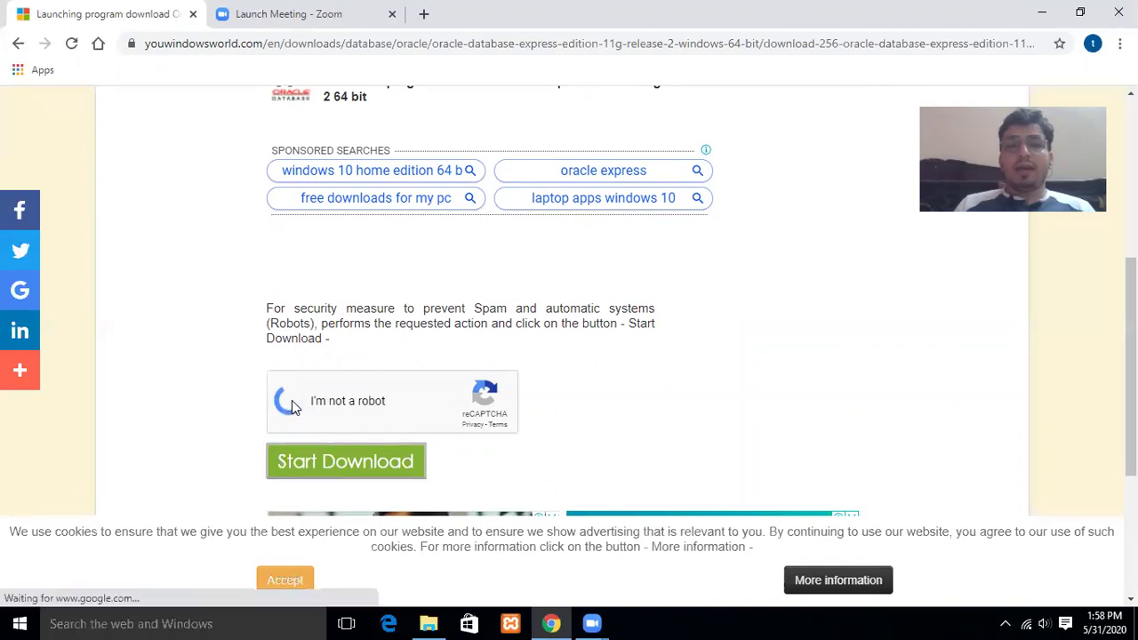
left_click(368, 477)
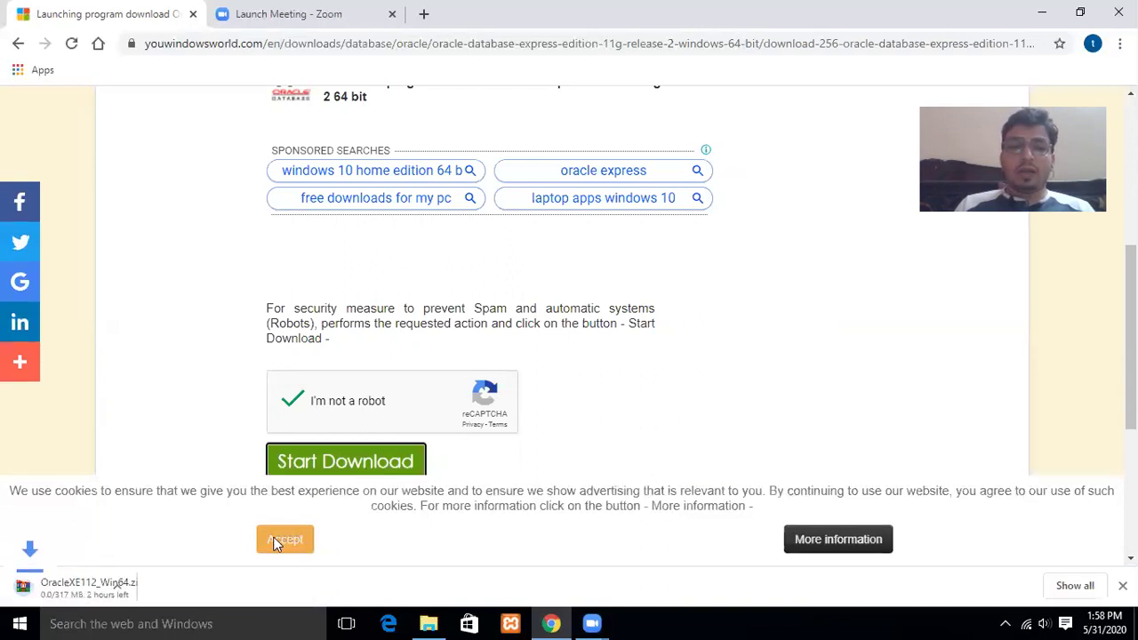
right_click(110, 590)
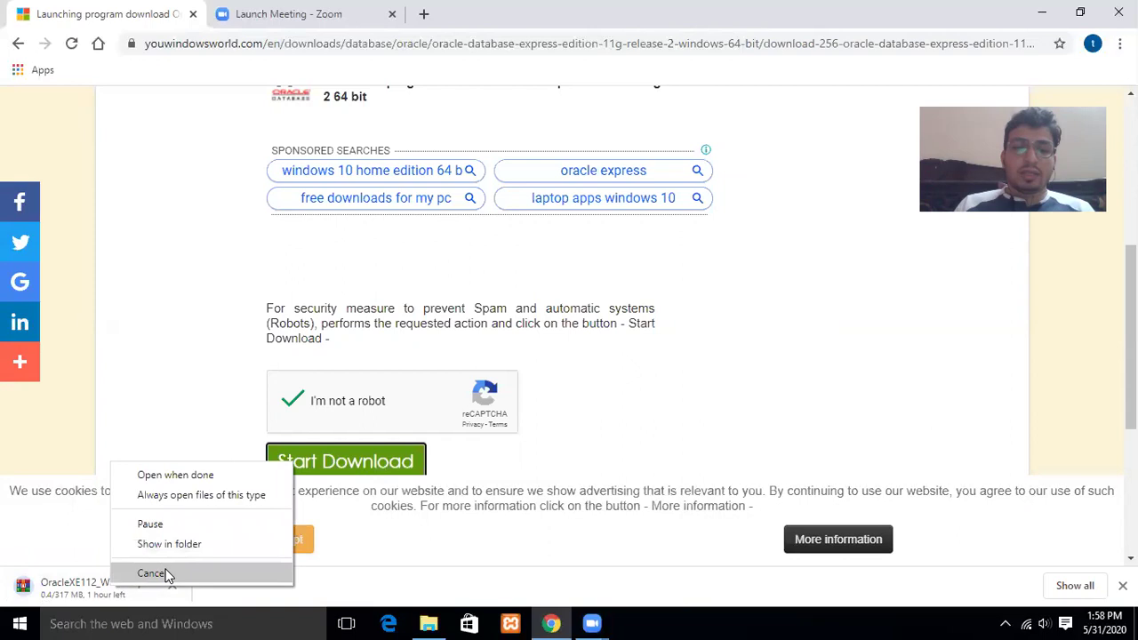
left_click(153, 573)
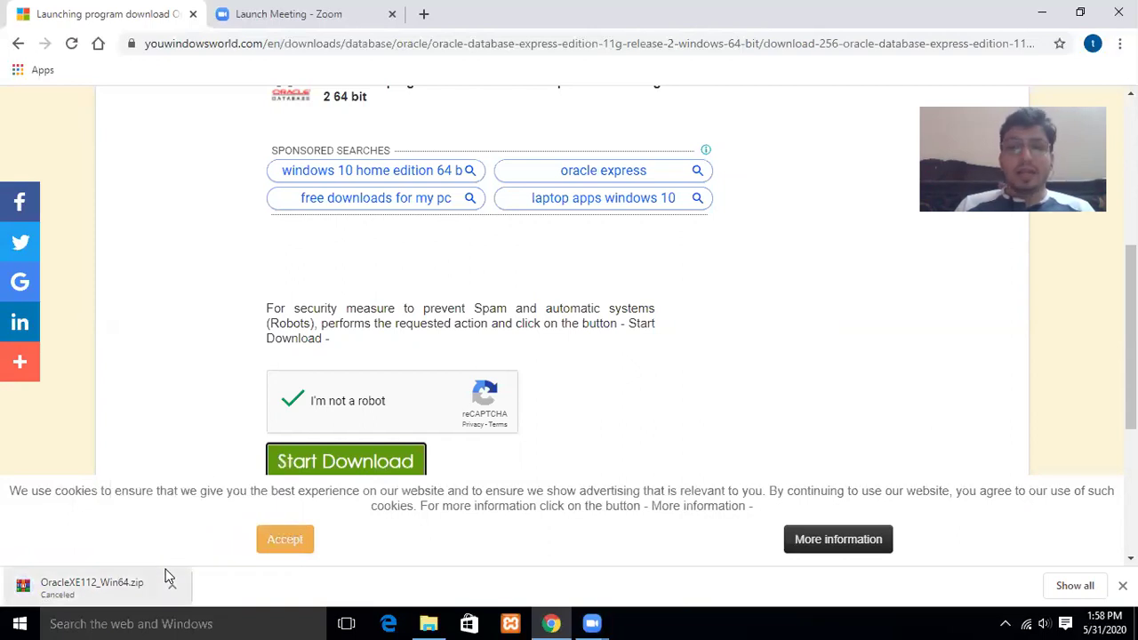
Open the OracleXE112_Win64 ZIP archive from D:\ora in WinRAR.
left_click(430, 623)
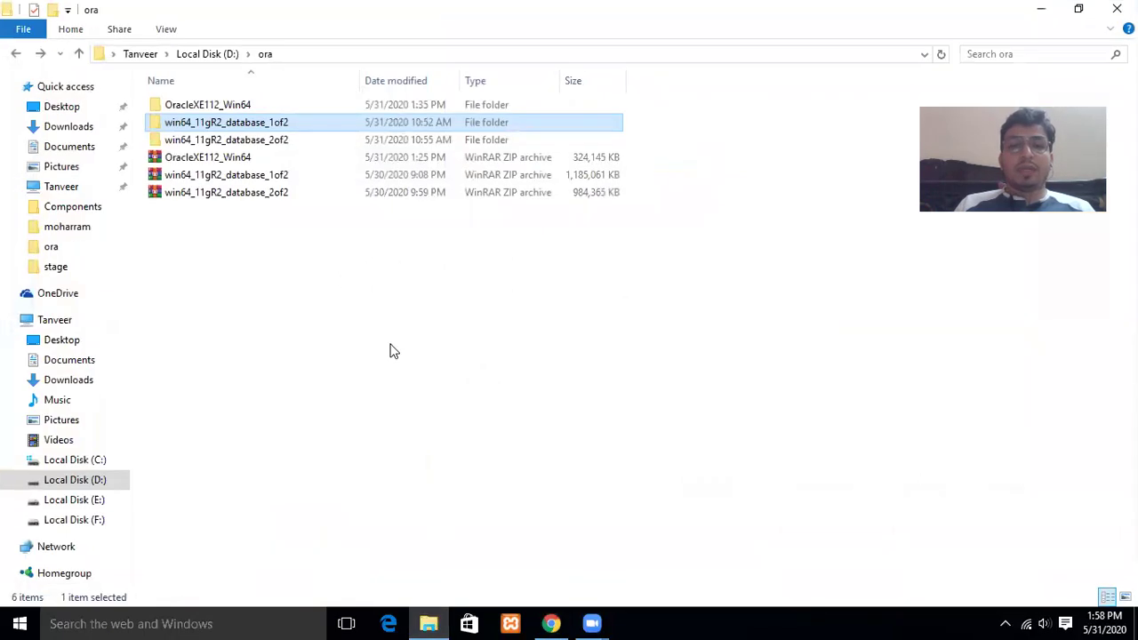
left_click(251, 156)
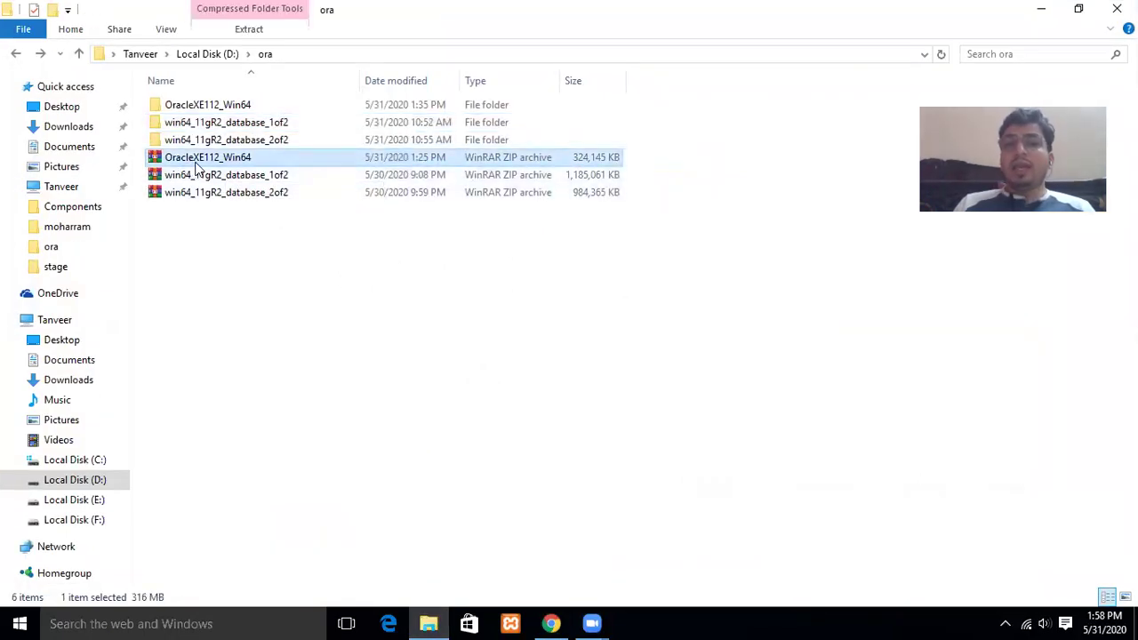
double_click(260, 161)
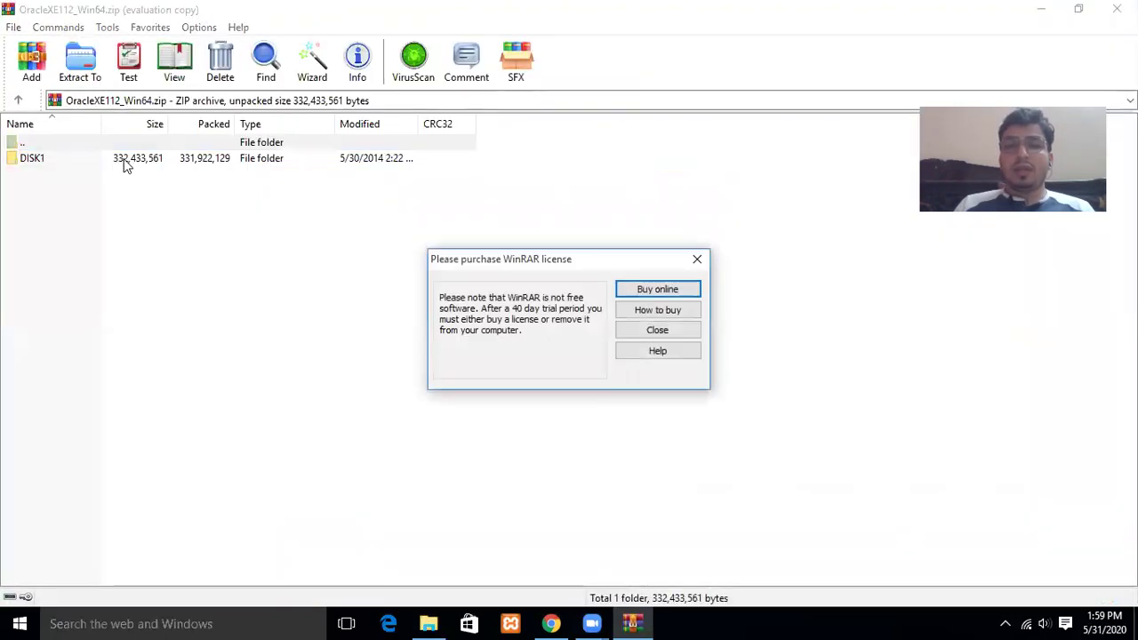
Dismiss the WinRAR licence reminder and run setup.exe from the archive's DISK1 folder.
left_click(695, 263)
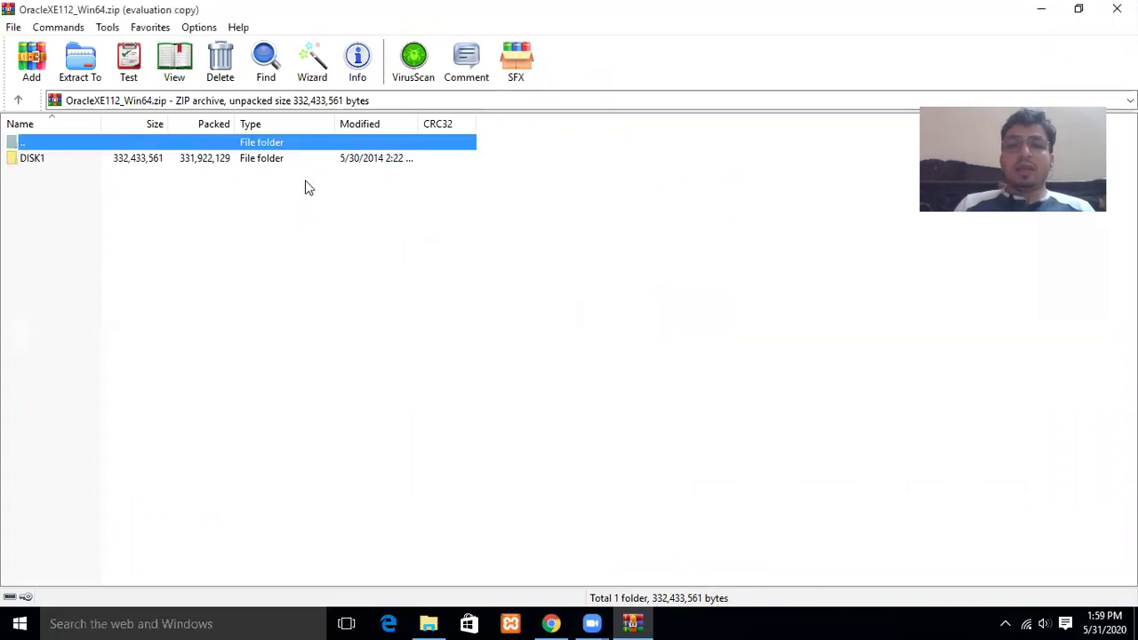
double_click(250, 161)
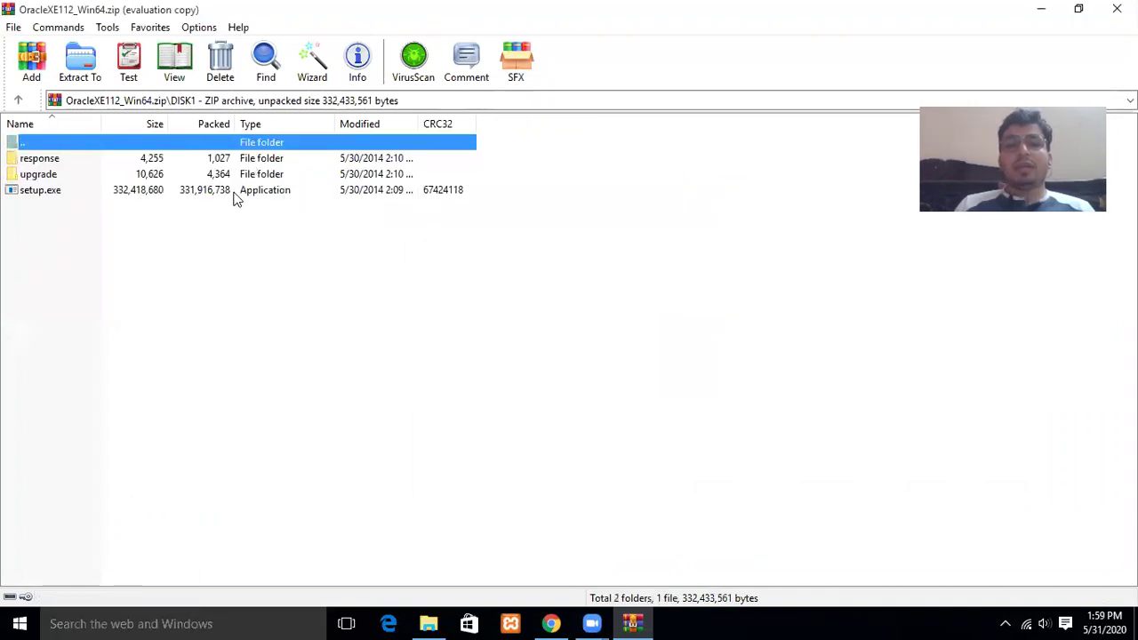
left_click(235, 195)
double_click(235, 191)
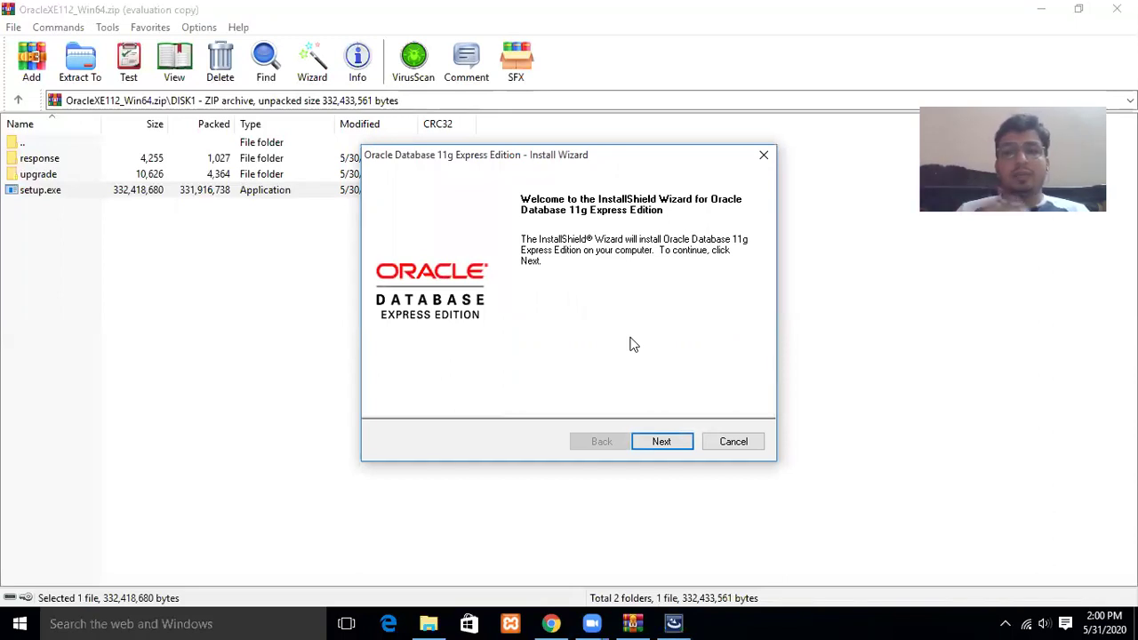
Accept the licence, keep C:\oraclexe\ as destination, and decline installing into the non-empty folder.
left_click(664, 442)
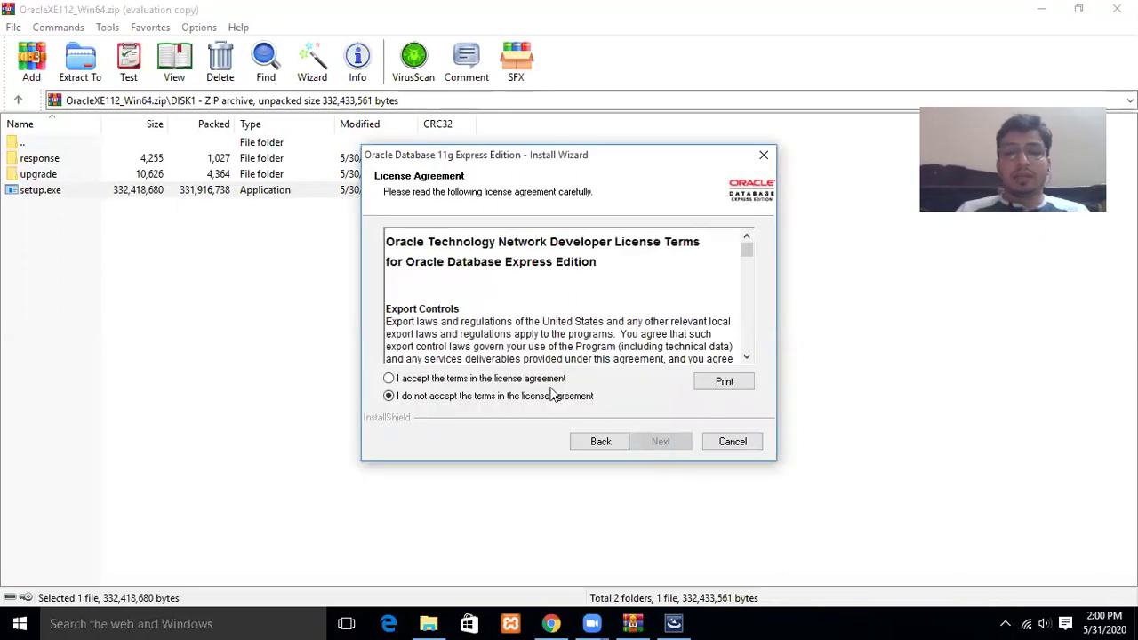
left_click(539, 380)
left_click(659, 443)
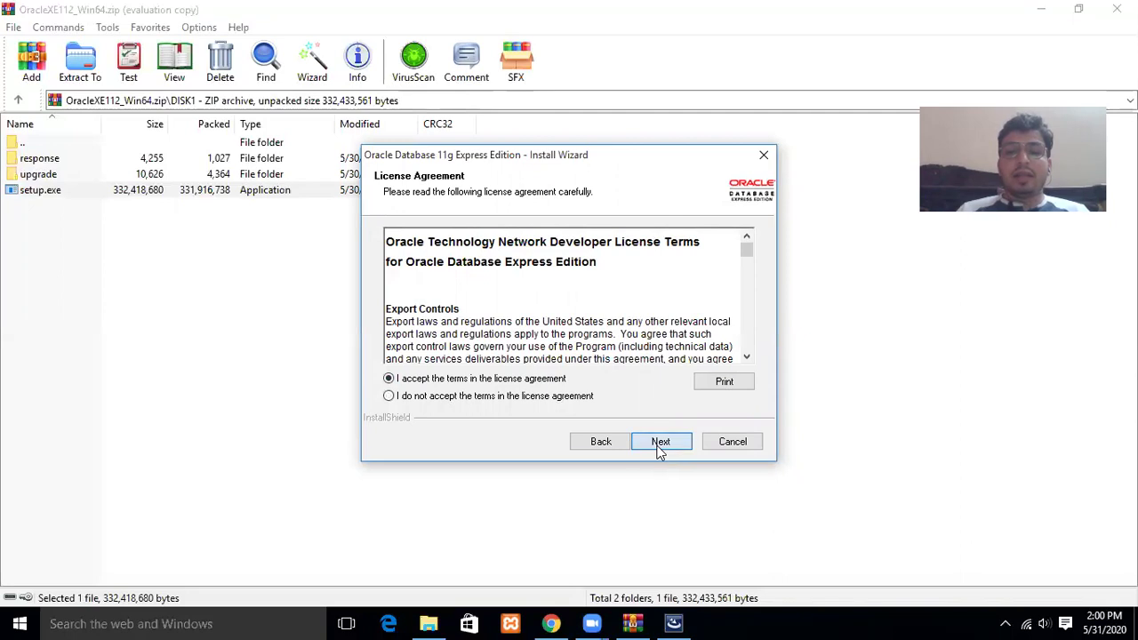
left_click(659, 447)
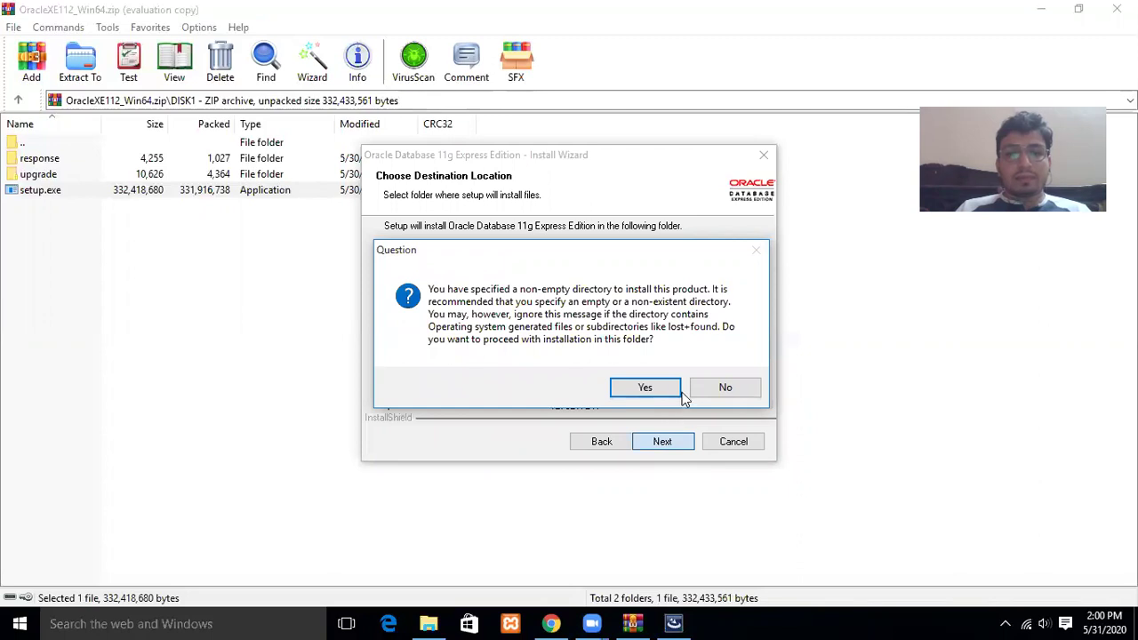
left_click(709, 394)
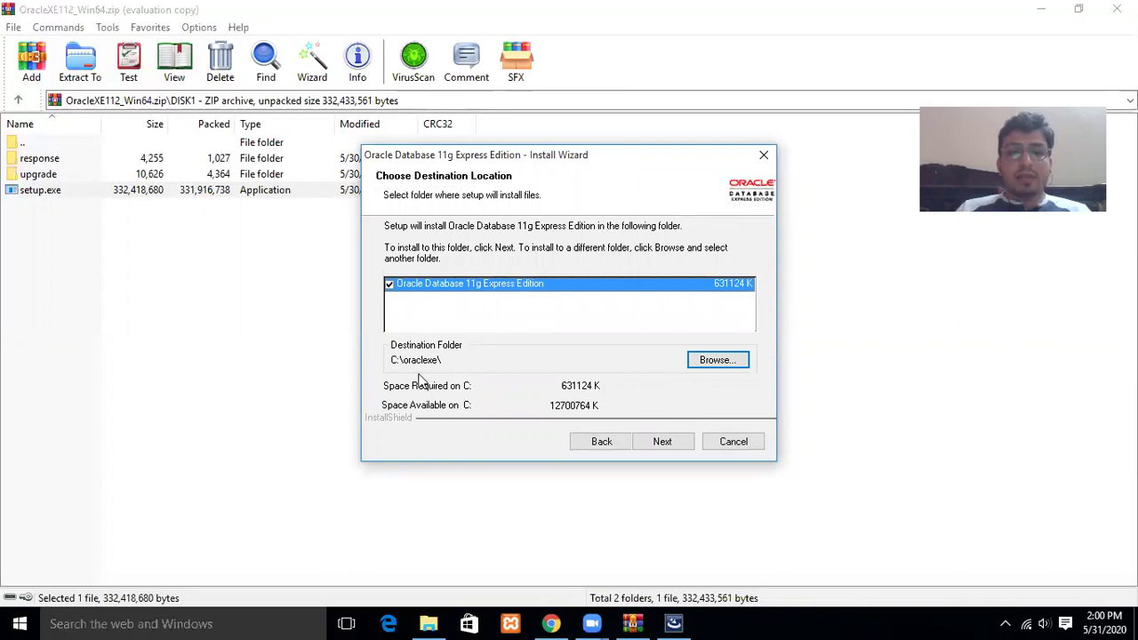
left_click(430, 621)
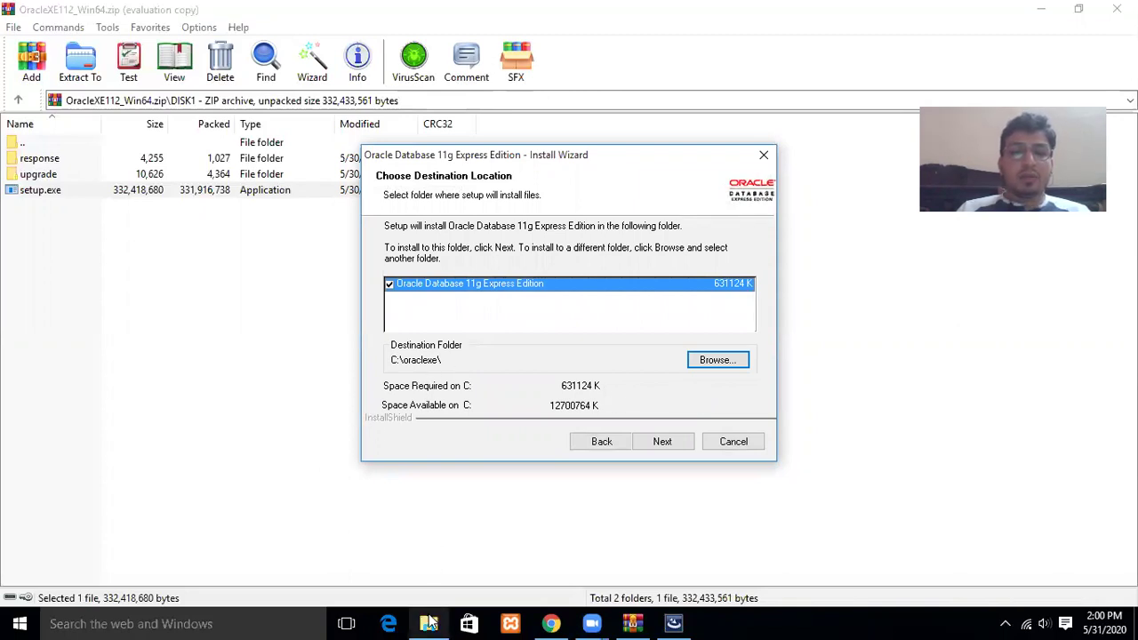
Permanently delete the C:\oraclexe folder, then advance the installer to the database ports page.
left_click(93, 465)
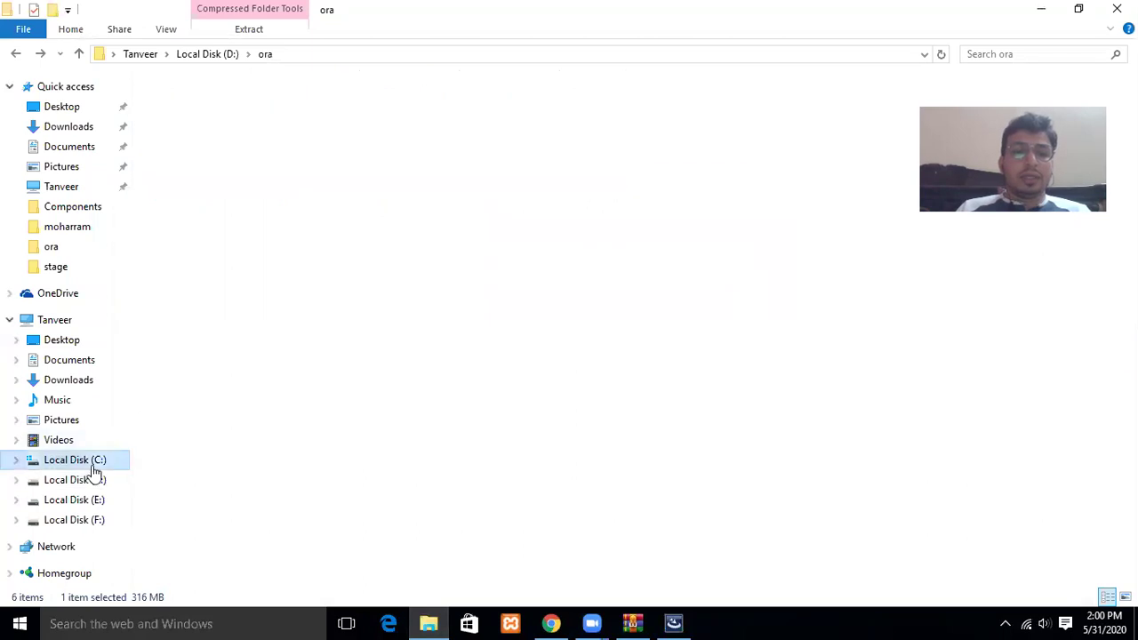
left_click(283, 368)
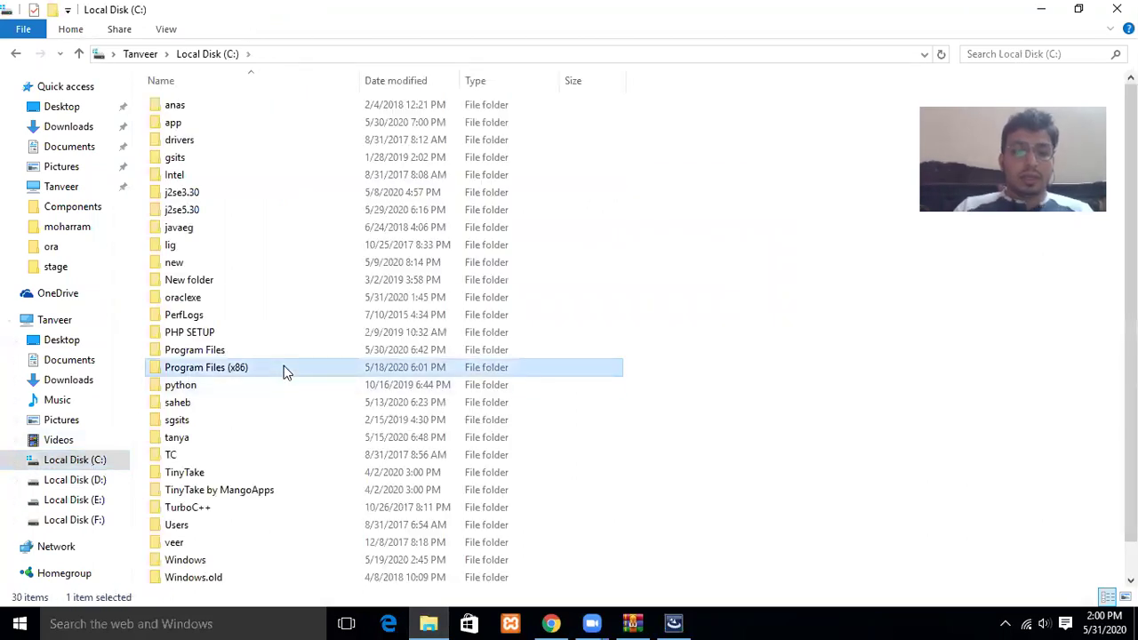
key("o")
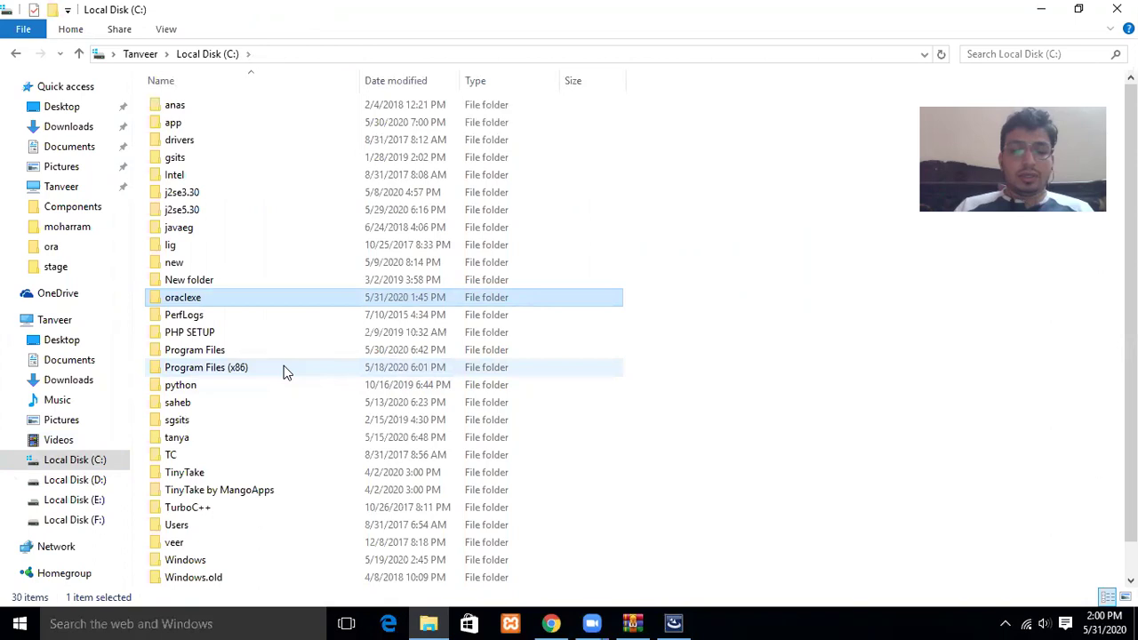
key("shift+Delete")
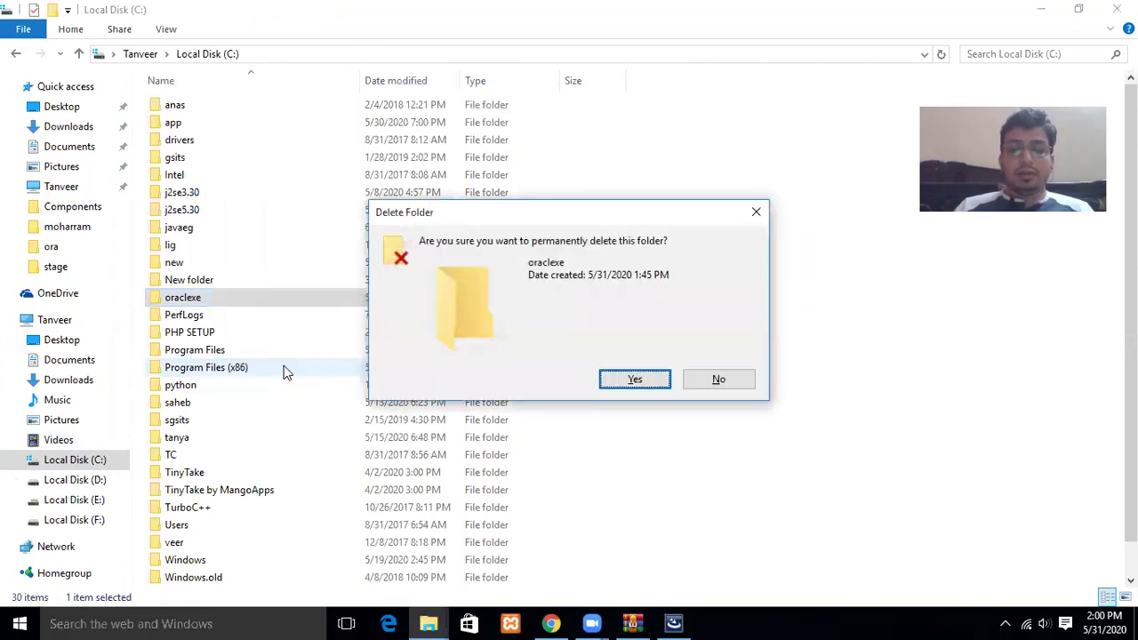
key("Return")
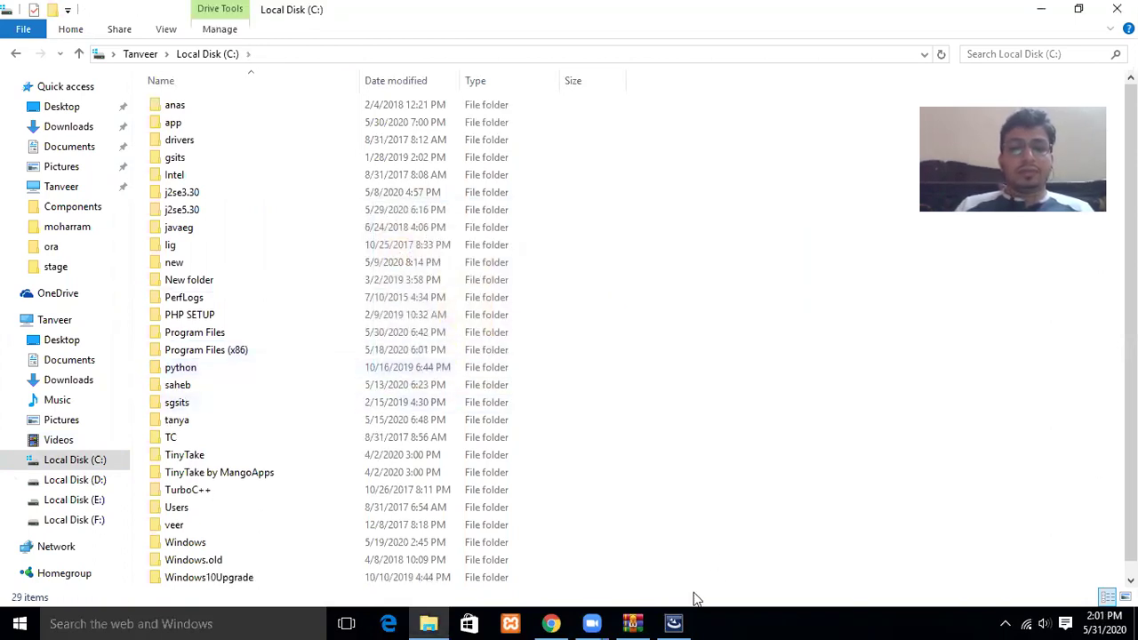
left_click(673, 622)
left_click(661, 442)
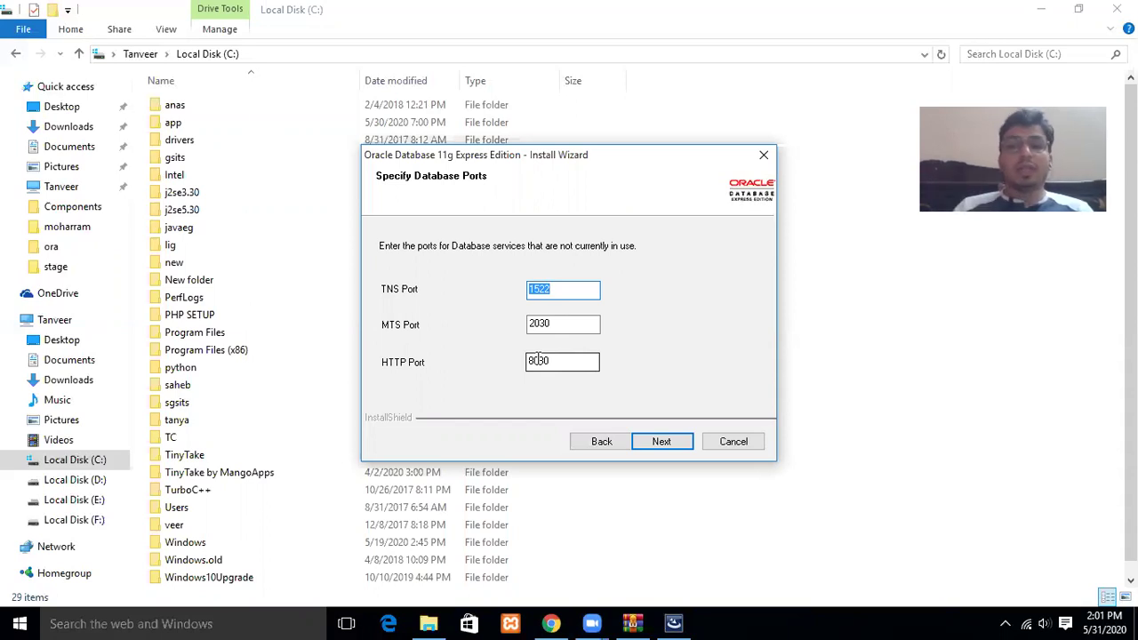
Keep the default ports and enter and confirm the SYS/SYSTEM password, reaching the summary.
left_click(658, 442)
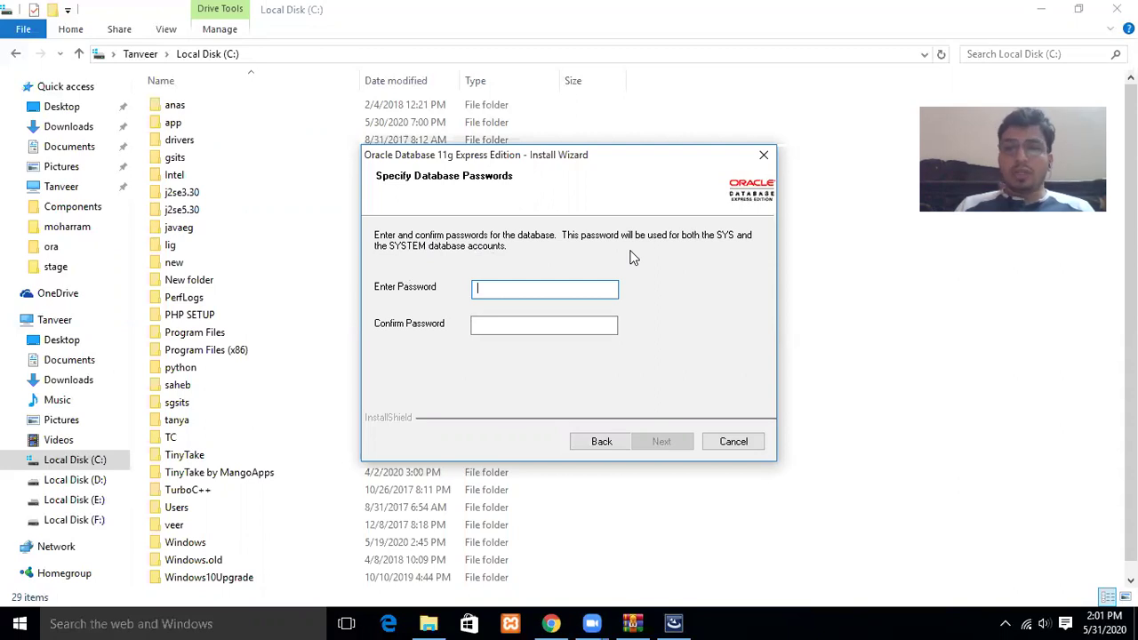
type("root")
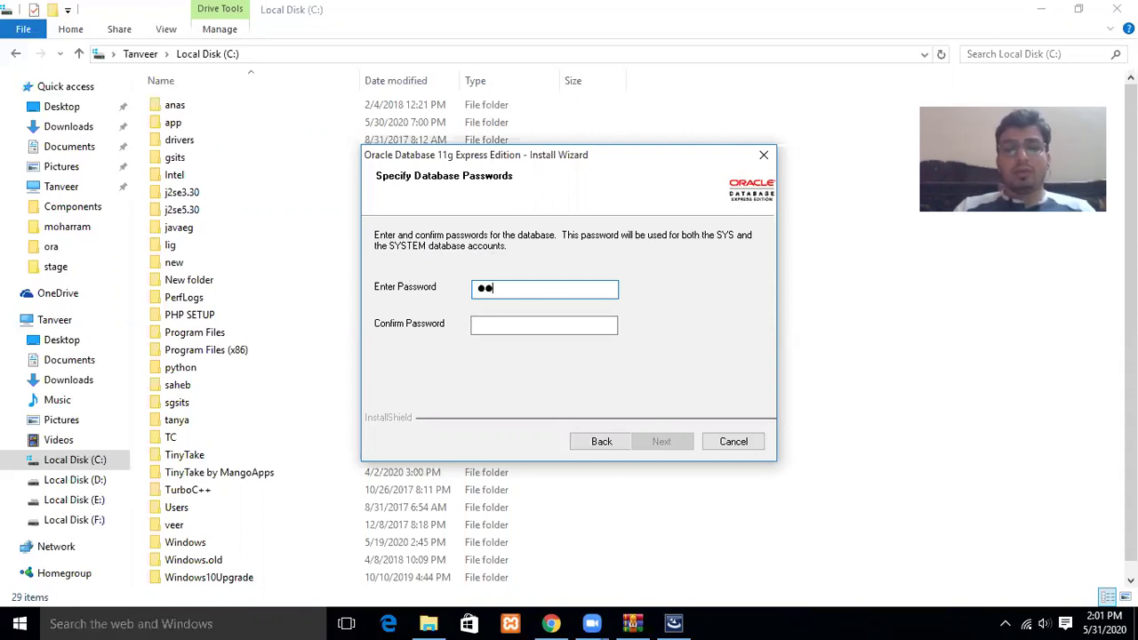
left_click(574, 323)
type("root")
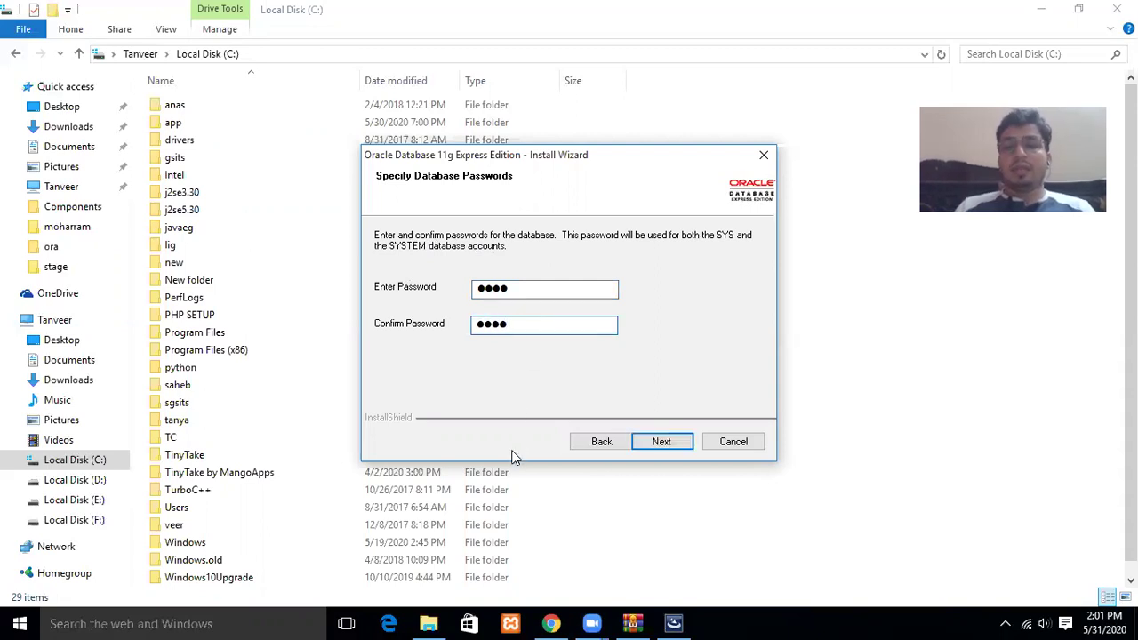
left_click(665, 442)
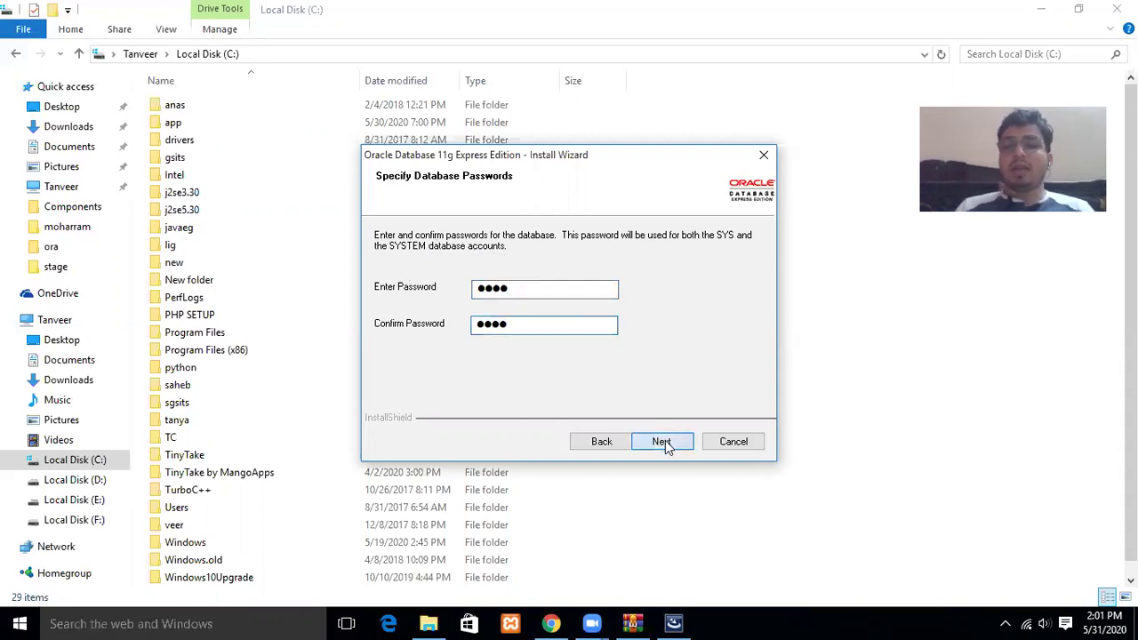
Start the Oracle XE installation and let it run until it is configuring the database.
left_click(665, 443)
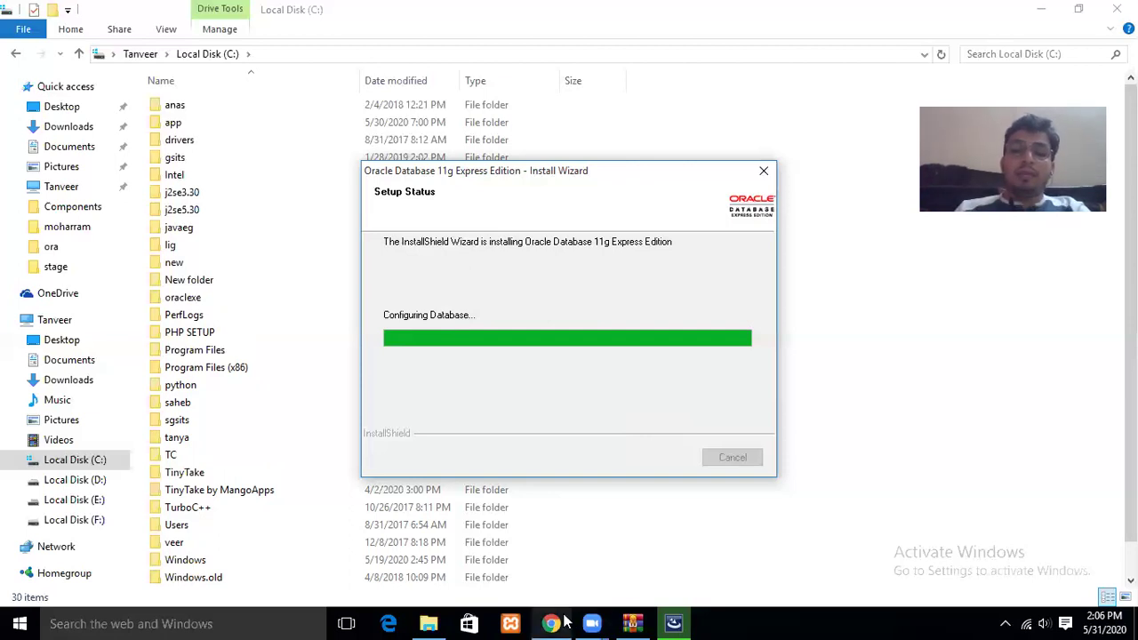
In Chrome, go back twice to the Google results for the Oracle 11g search, then return to the installer.
mouse_move(551, 623)
left_click(552, 539)
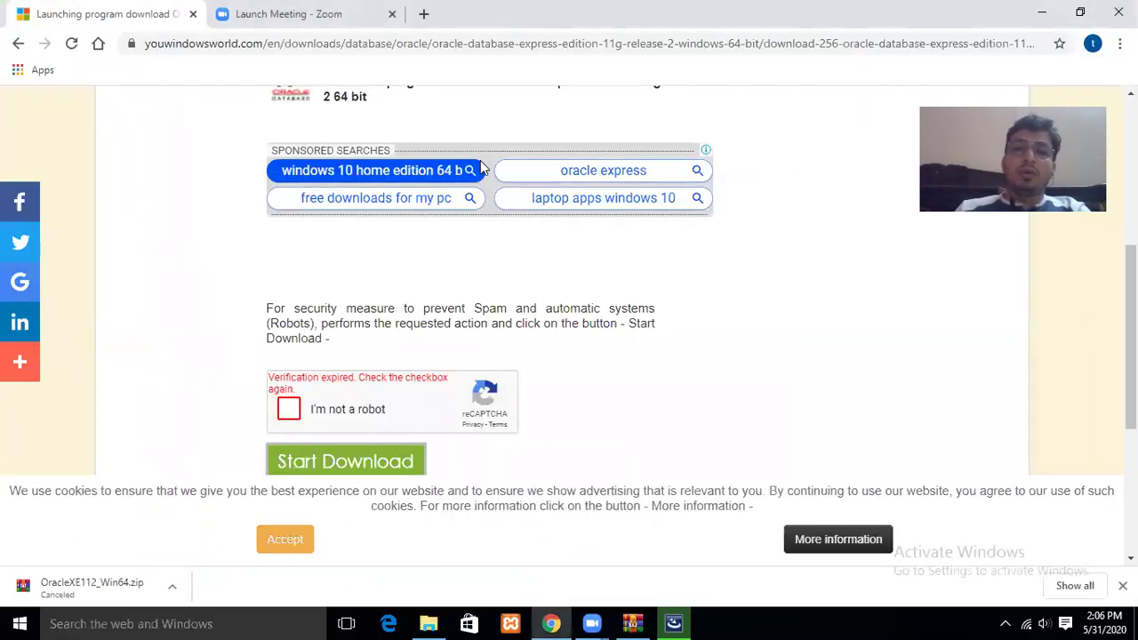
left_click(17, 46)
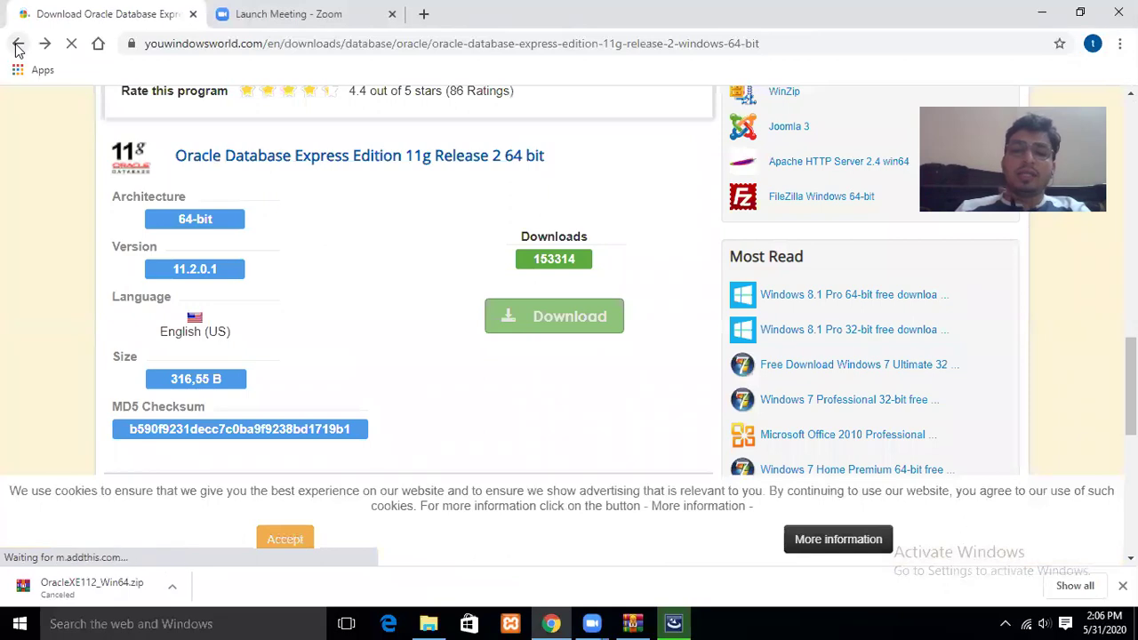
left_click(17, 46)
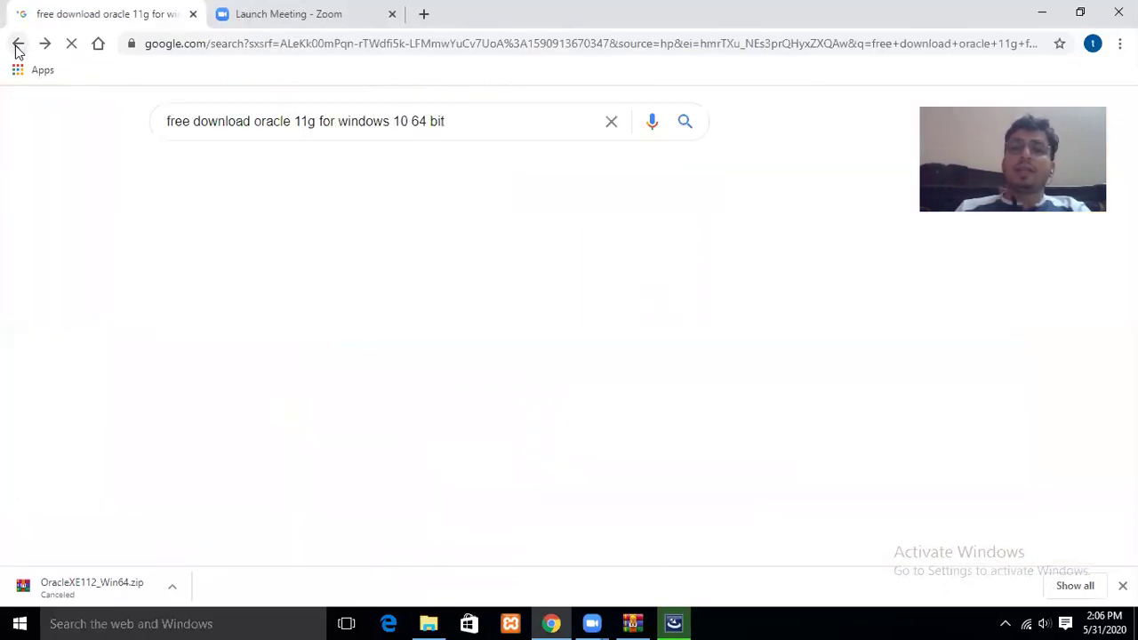
left_click(673, 623)
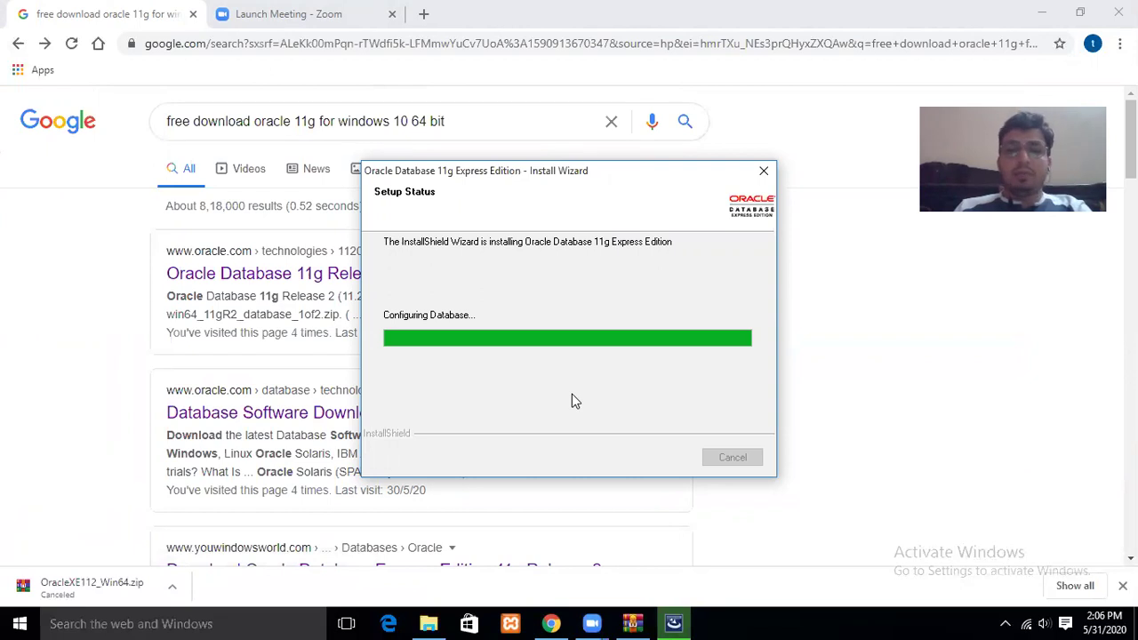
left_click(27, 622)
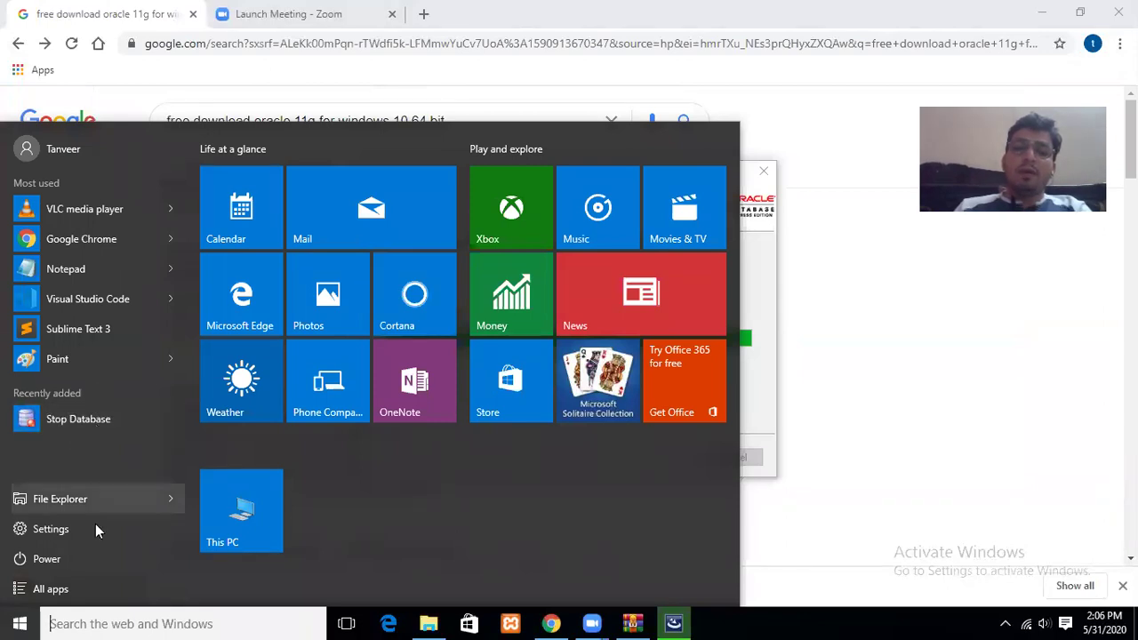
left_click(65, 592)
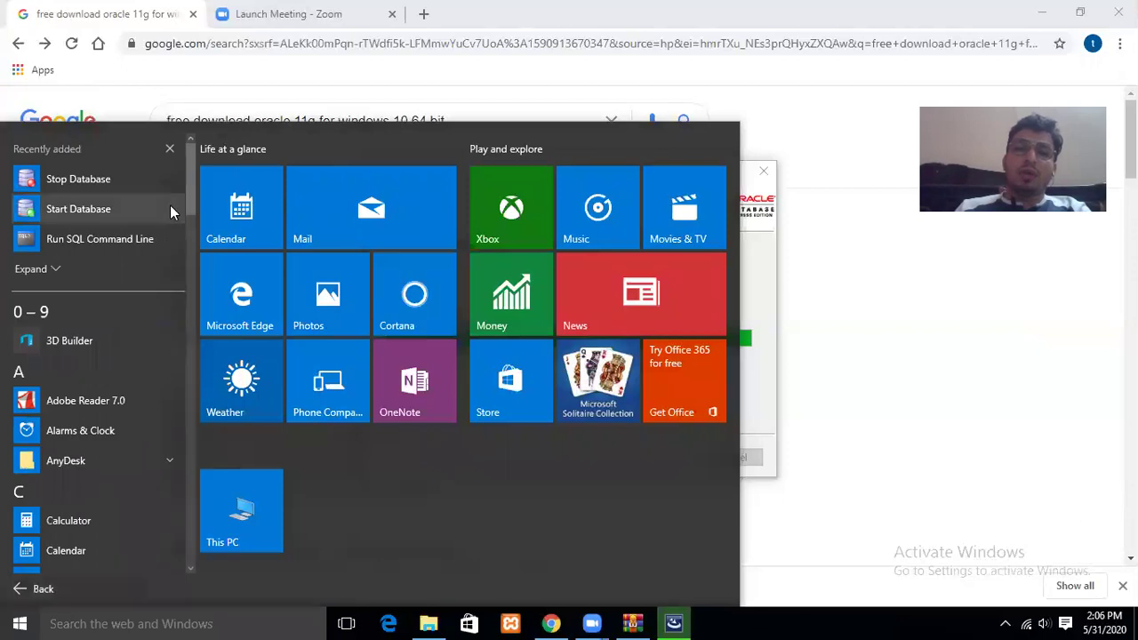
left_click_drag(191, 202, 198, 406)
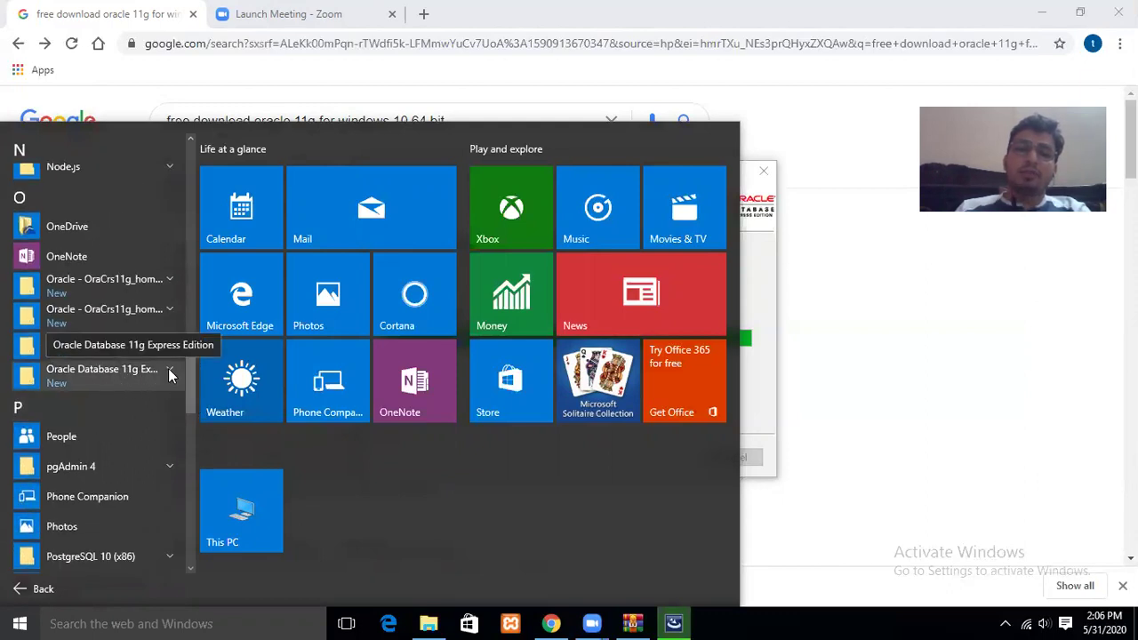
left_click(168, 368)
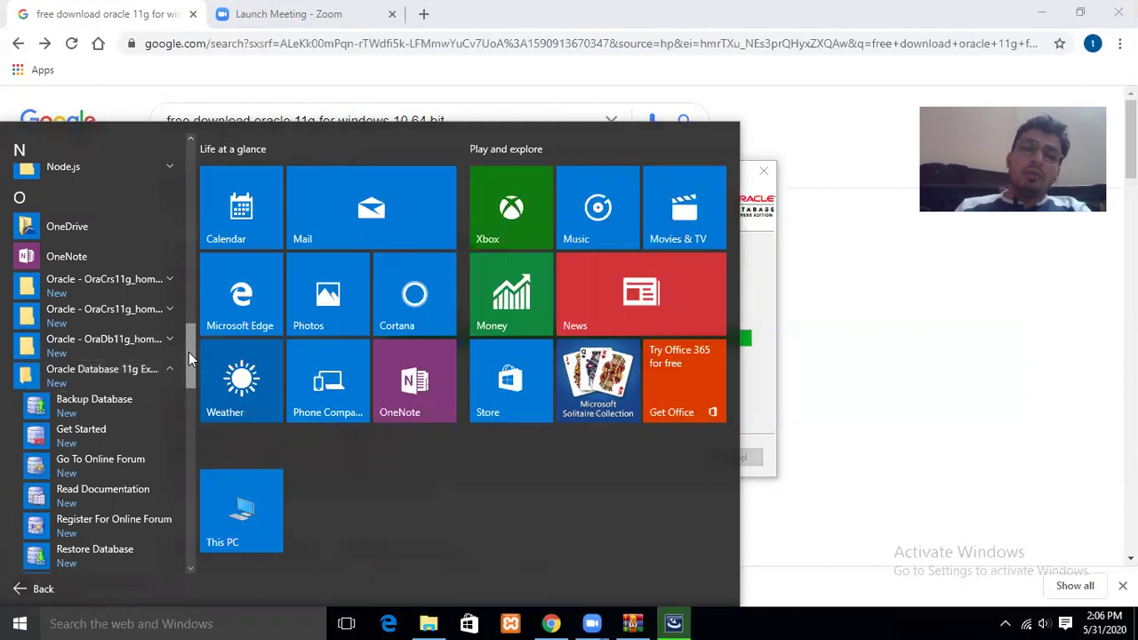
left_click_drag(188, 352, 194, 376)
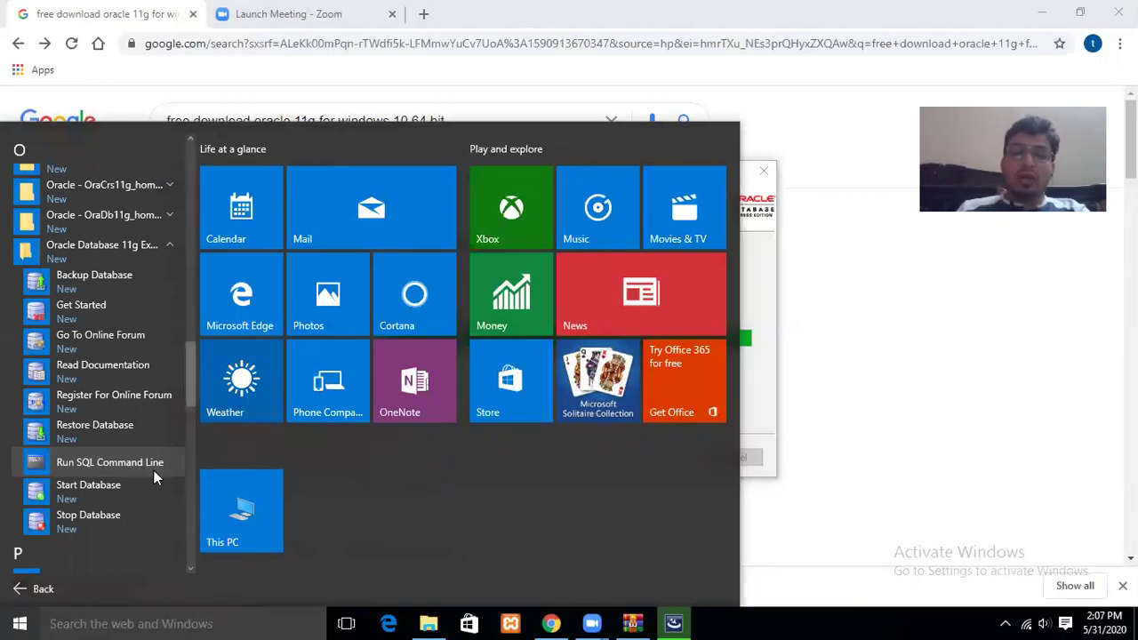
left_click(854, 365)
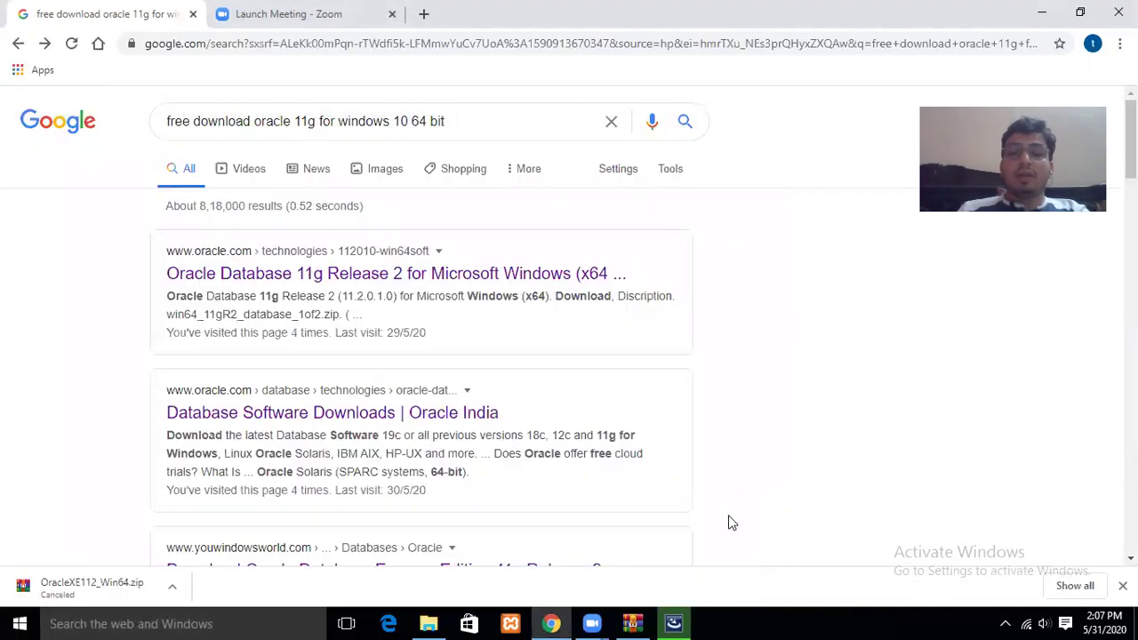
Minimize Chrome, File Explorer and WinRAR while the Oracle installer finishes configuring the database.
left_click(672, 622)
left_click(1037, 13)
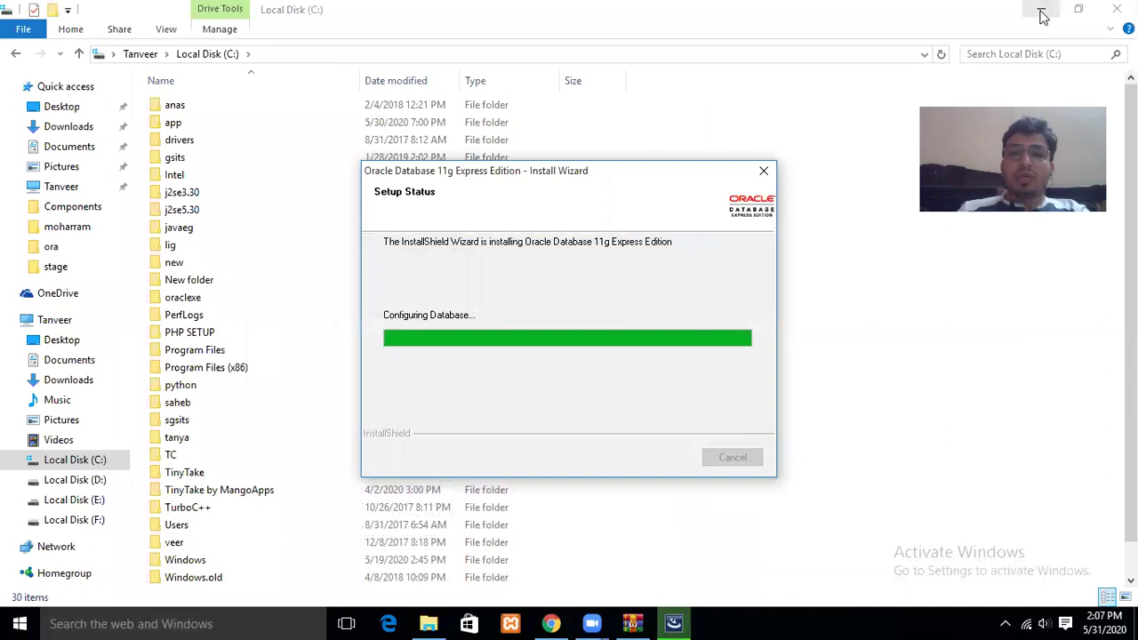
left_click(1039, 14)
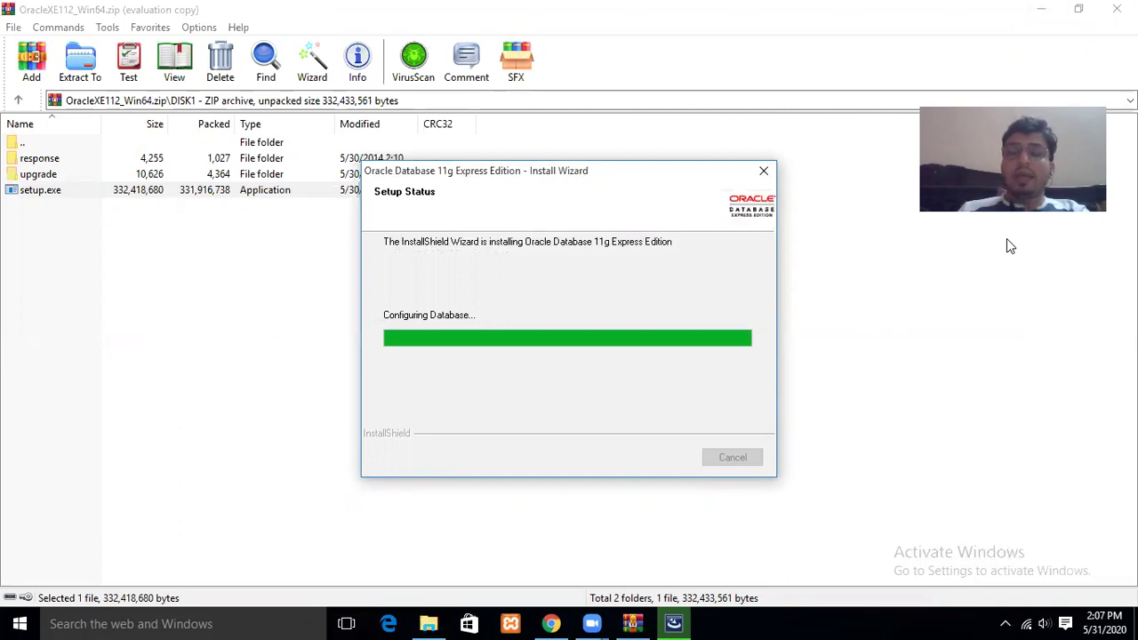
left_click(1039, 13)
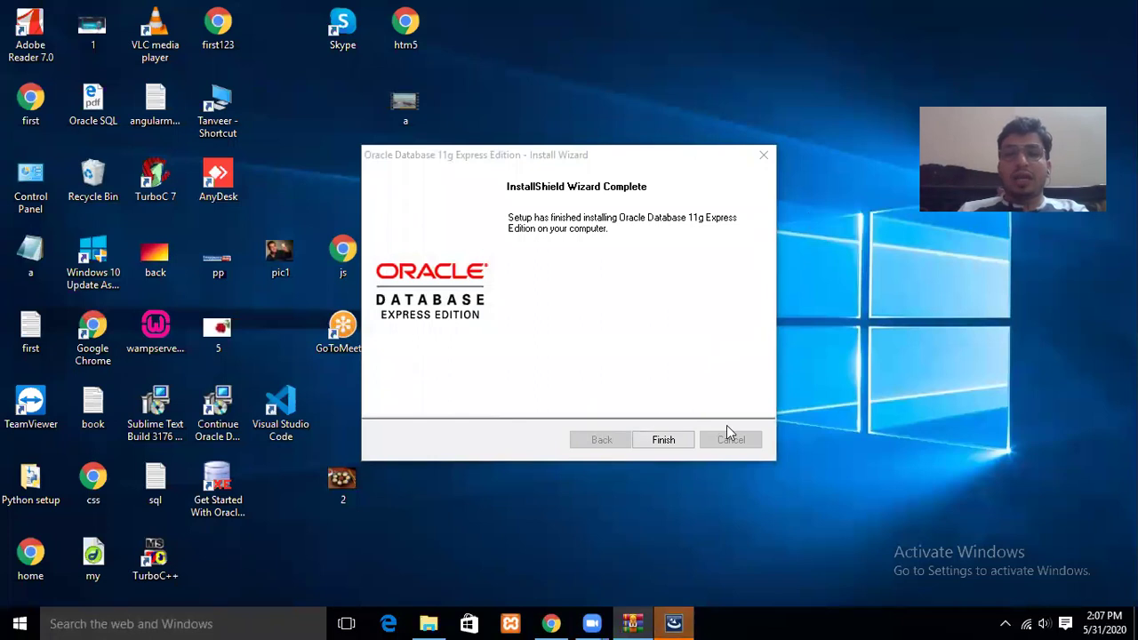
Finish the Oracle installer, close the WinRAR archive, and bring back File Explorer at Local Disk (C:).
left_click(660, 439)
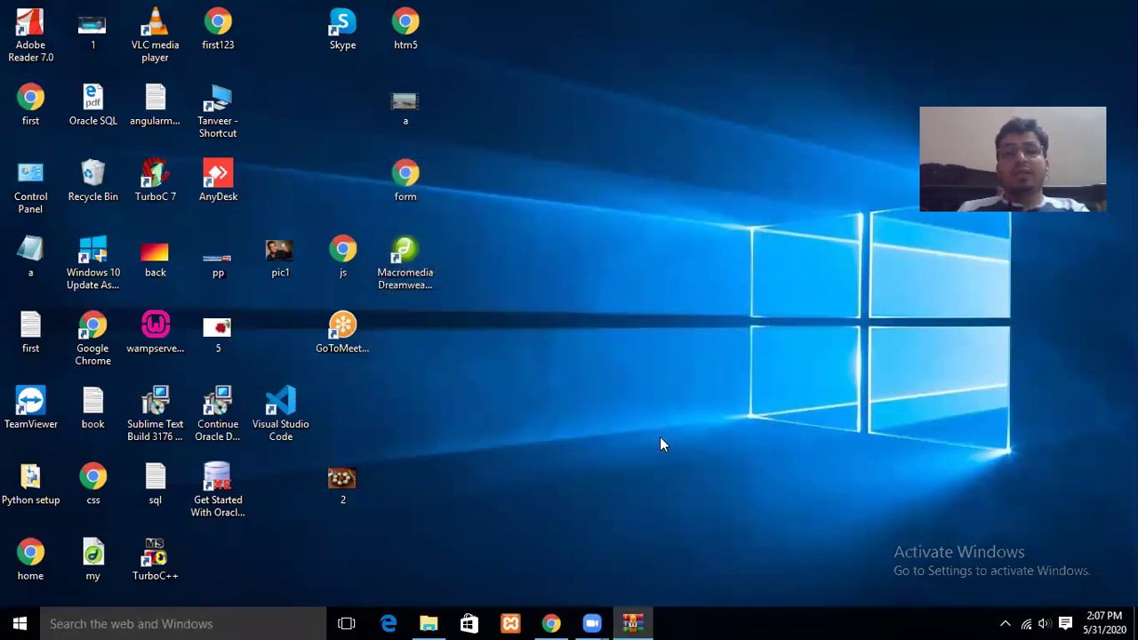
left_click(651, 622)
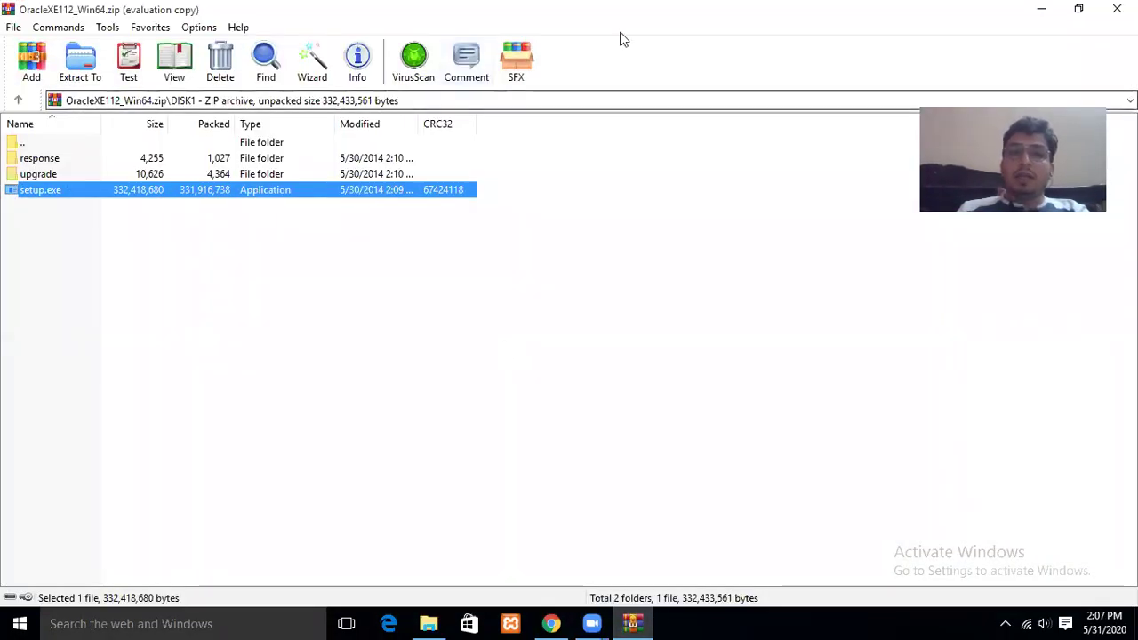
left_click(1116, 8)
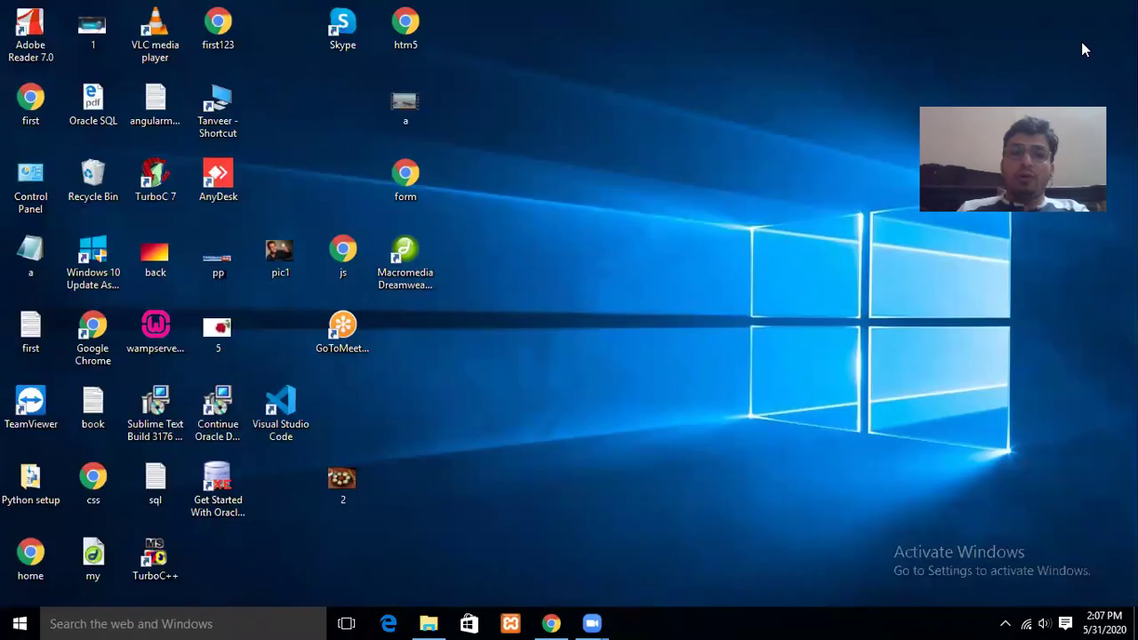
left_click(428, 623)
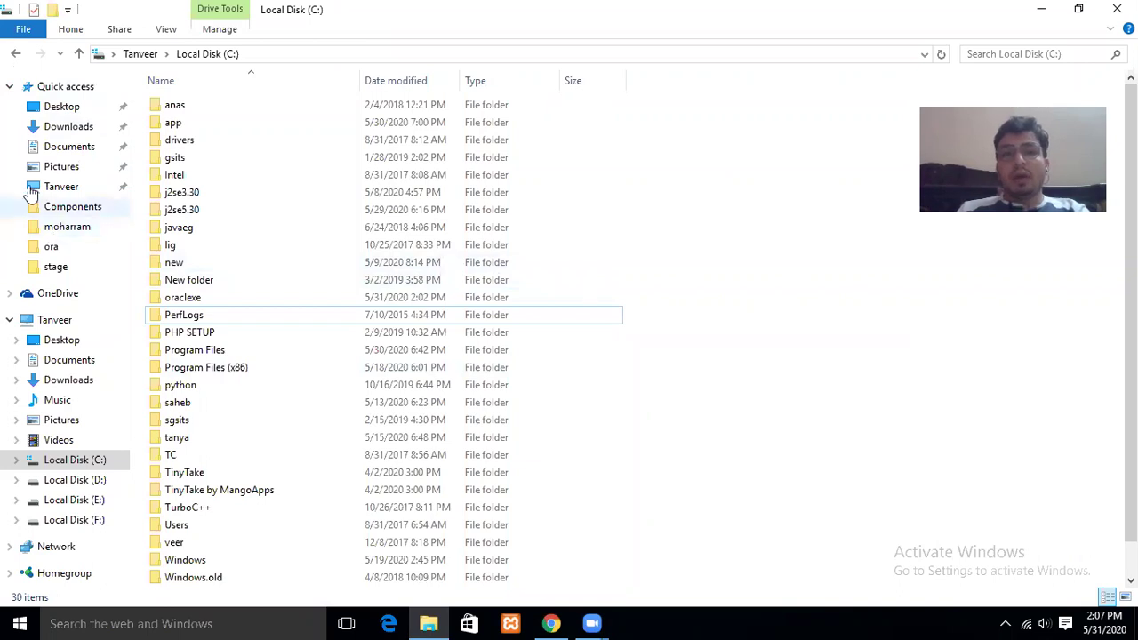
Browse D:\ora\win64_11gR2_database_1of2\database to the setup file, then close File Explorer.
left_click(14, 55)
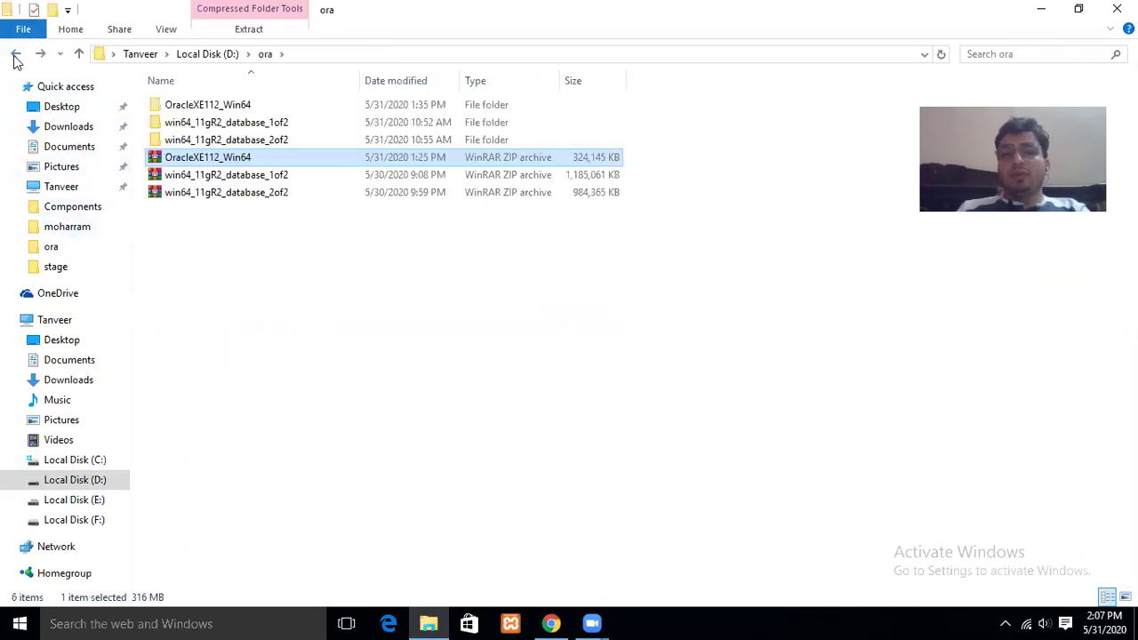
left_click(328, 126)
double_click(328, 126)
double_click(328, 104)
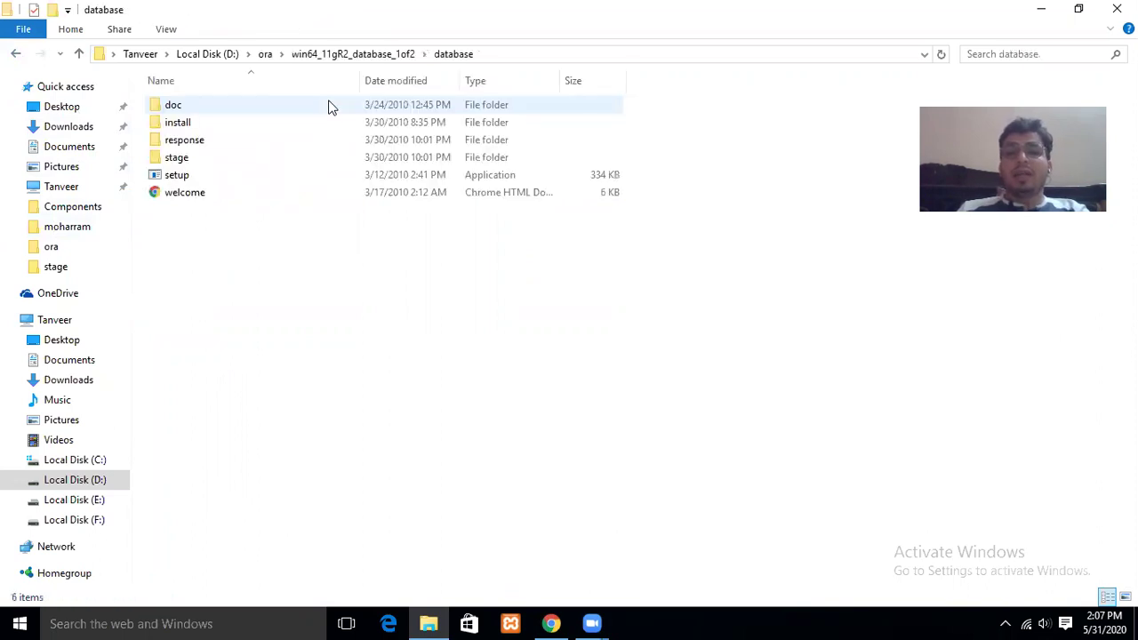
left_click(276, 187)
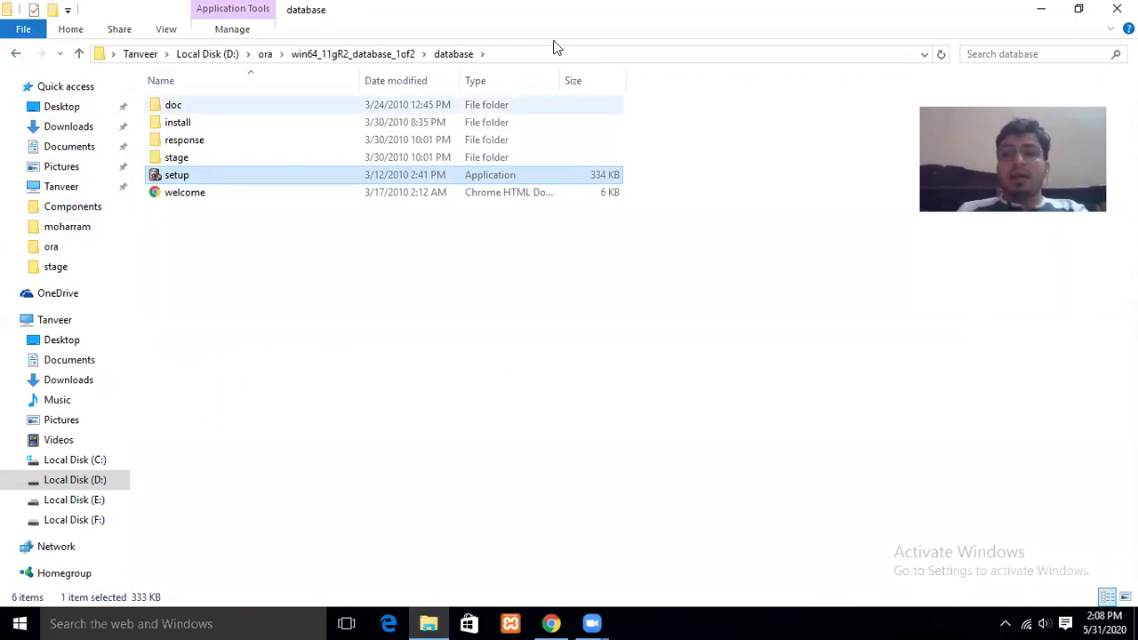
left_click(1086, 8)
left_click(900, 71)
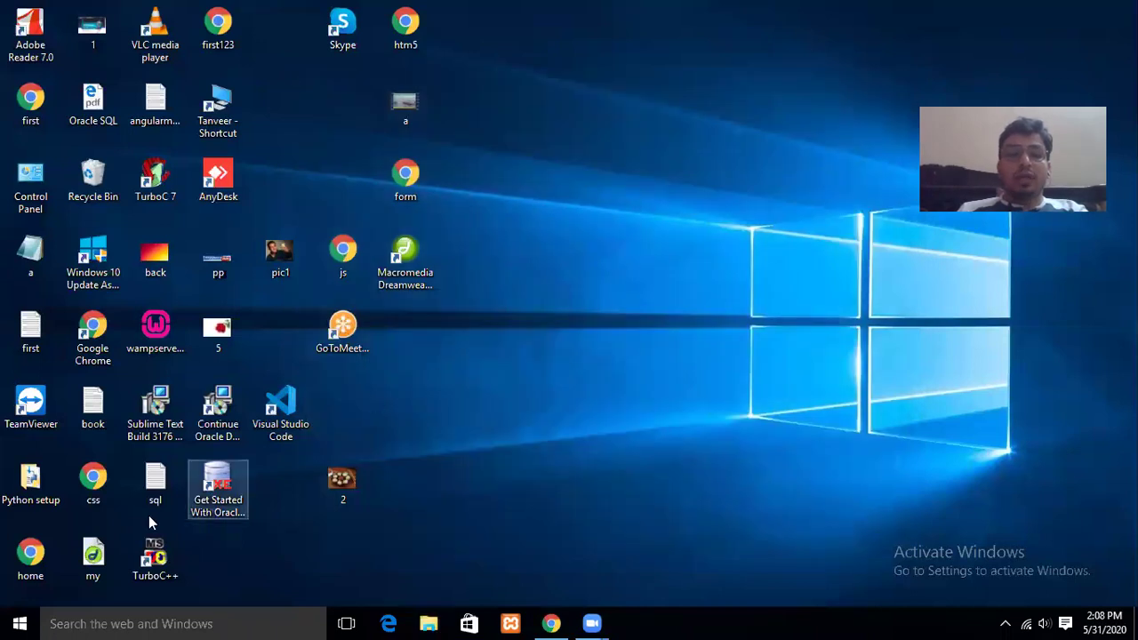
Launch Run SQL Command Line from the Oracle Database 11g Express Edition Start menu group.
left_click(16, 622)
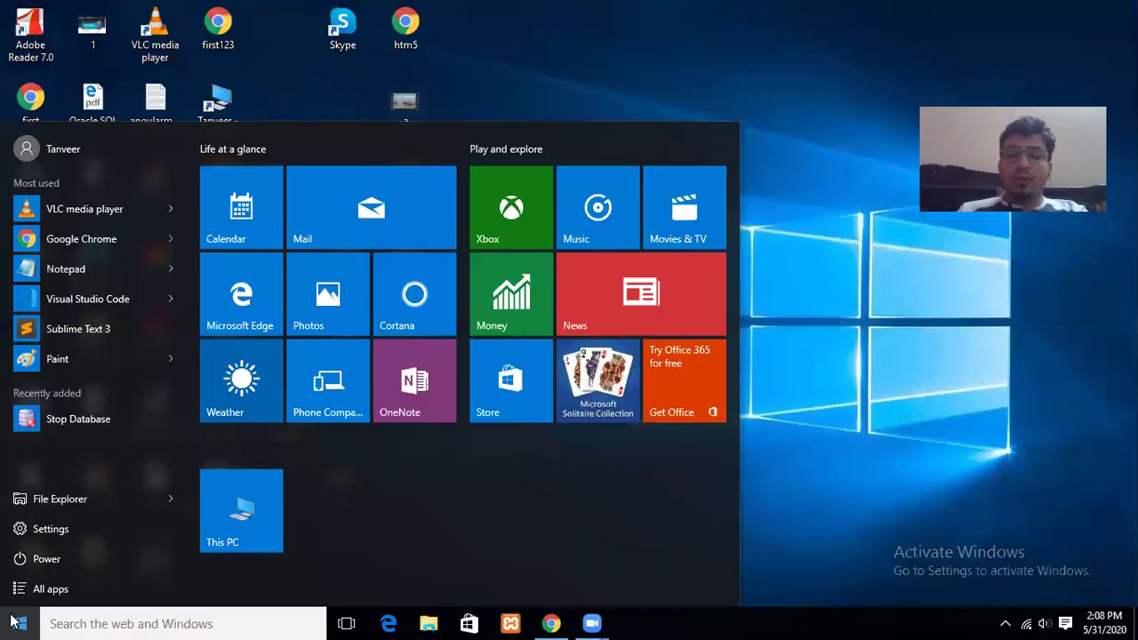
left_click(80, 588)
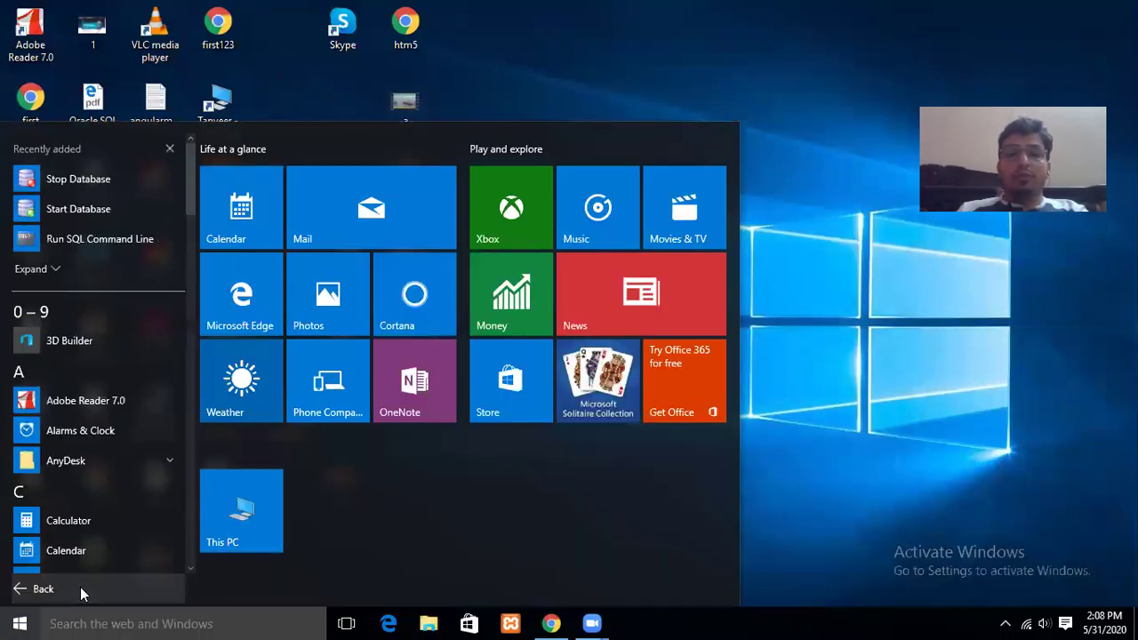
left_click_drag(192, 197, 202, 408)
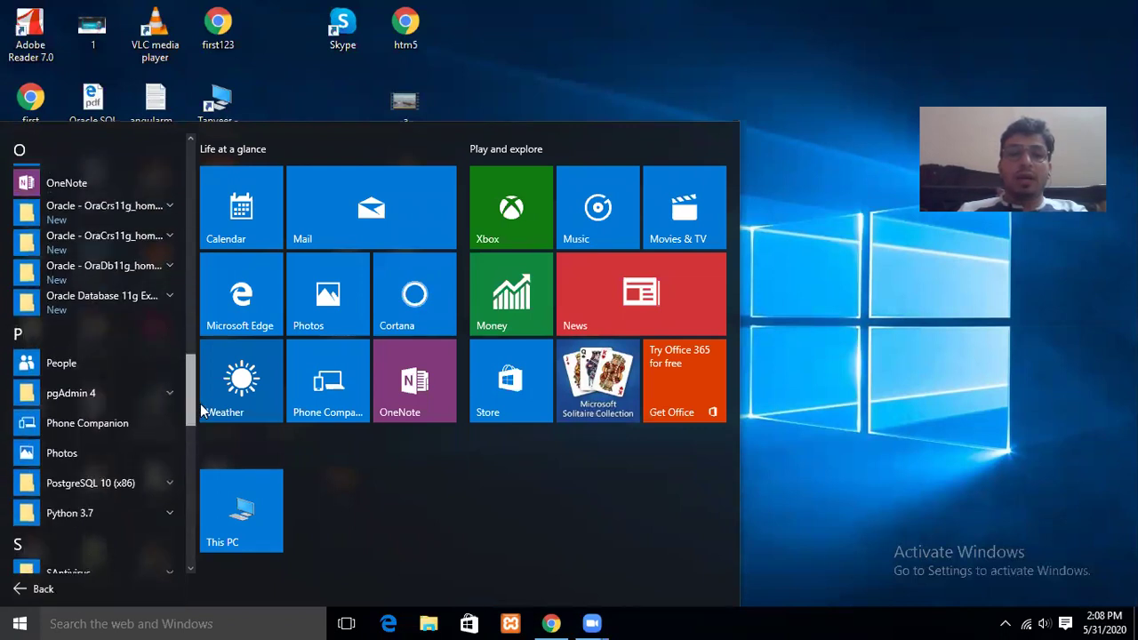
left_click(161, 297)
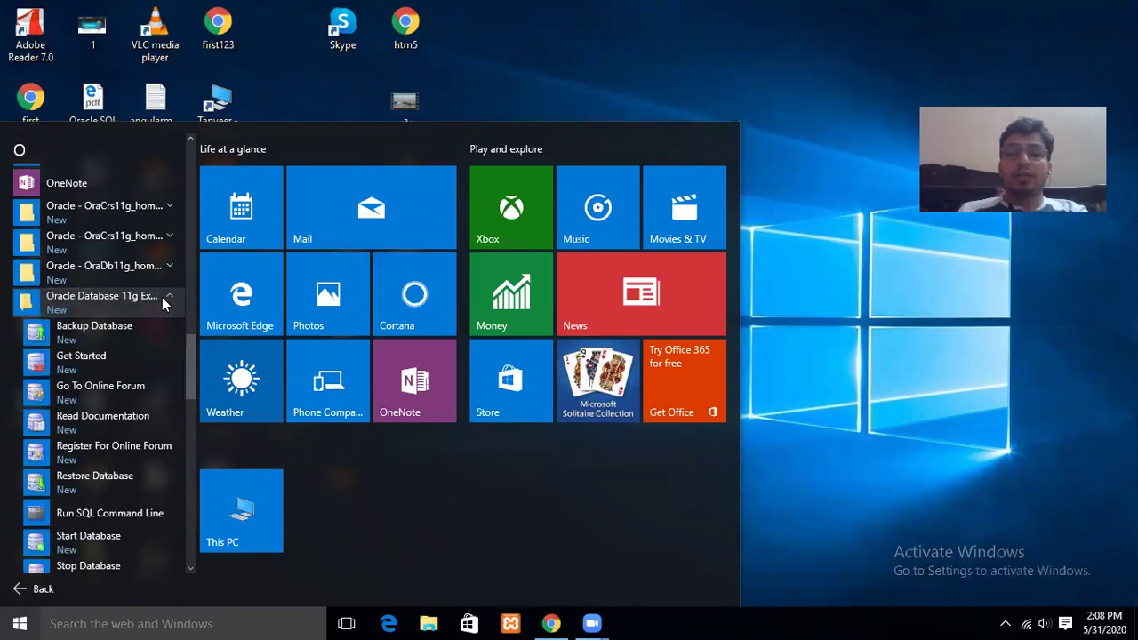
left_click(110, 514)
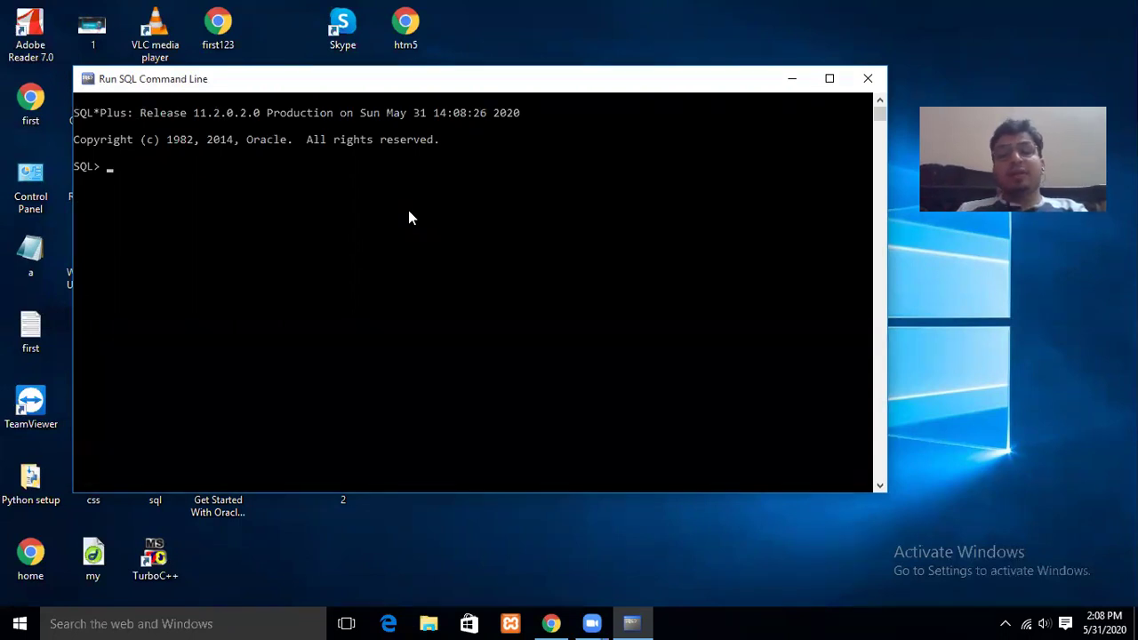
Connect as SYSTEM with its password via conn, then run show user to confirm.
type("conn")
key("Return")
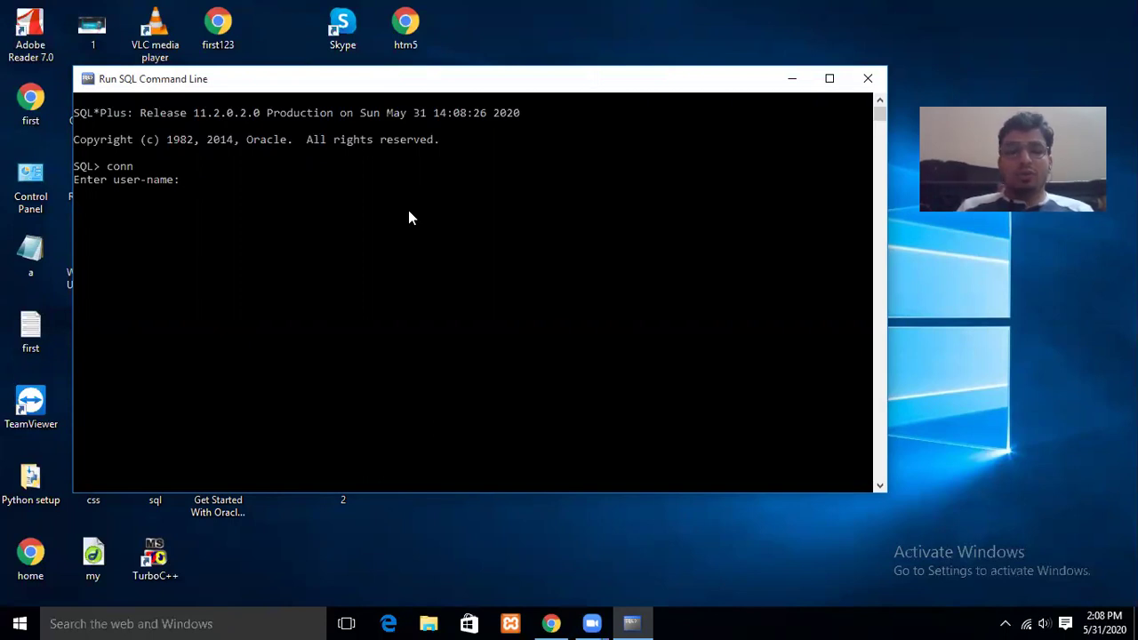
type("SYSTEM")
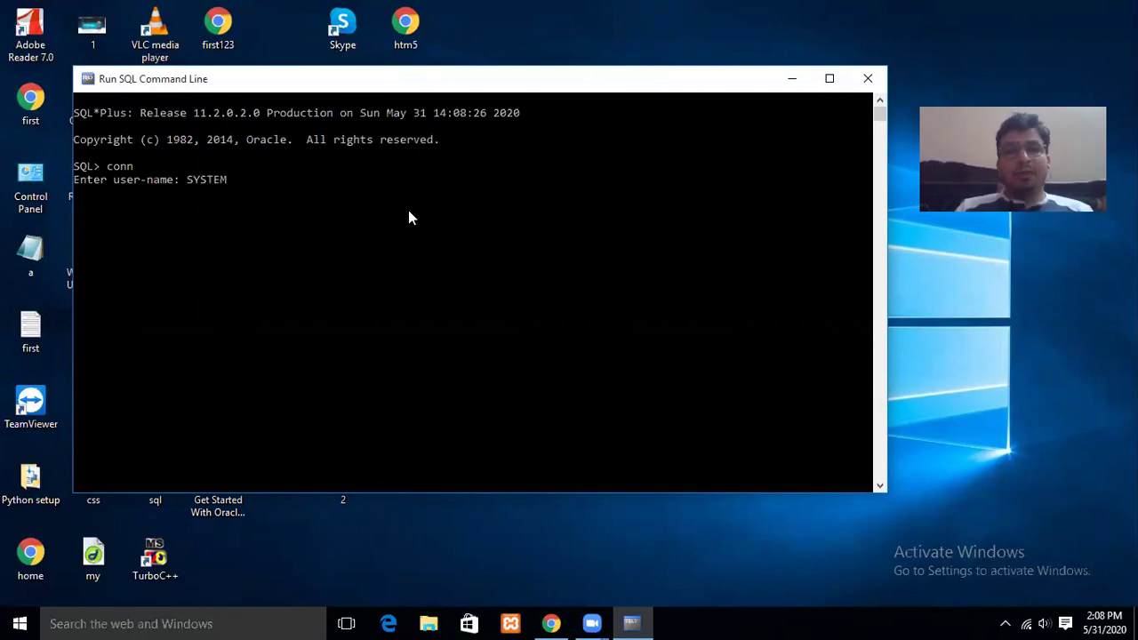
key("Return")
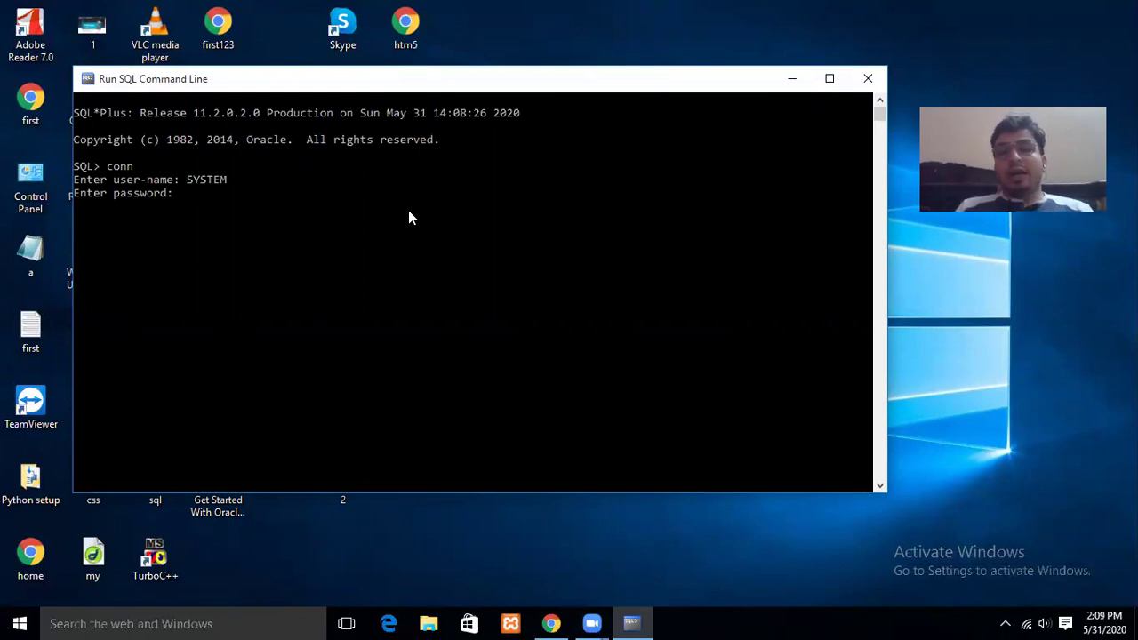
key("Return")
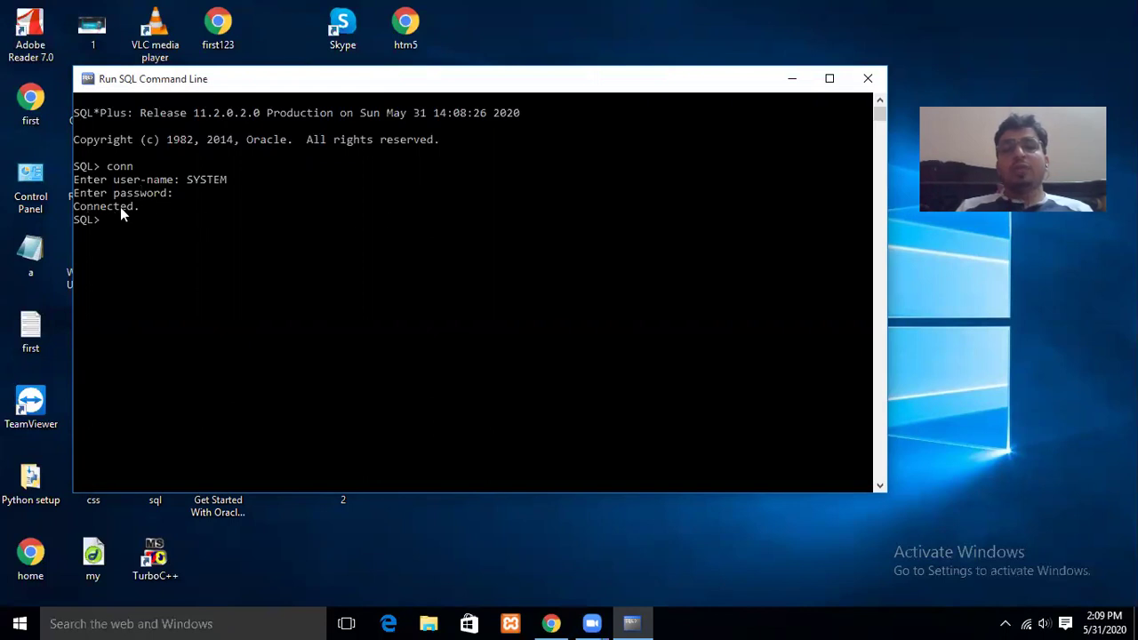
type("show user")
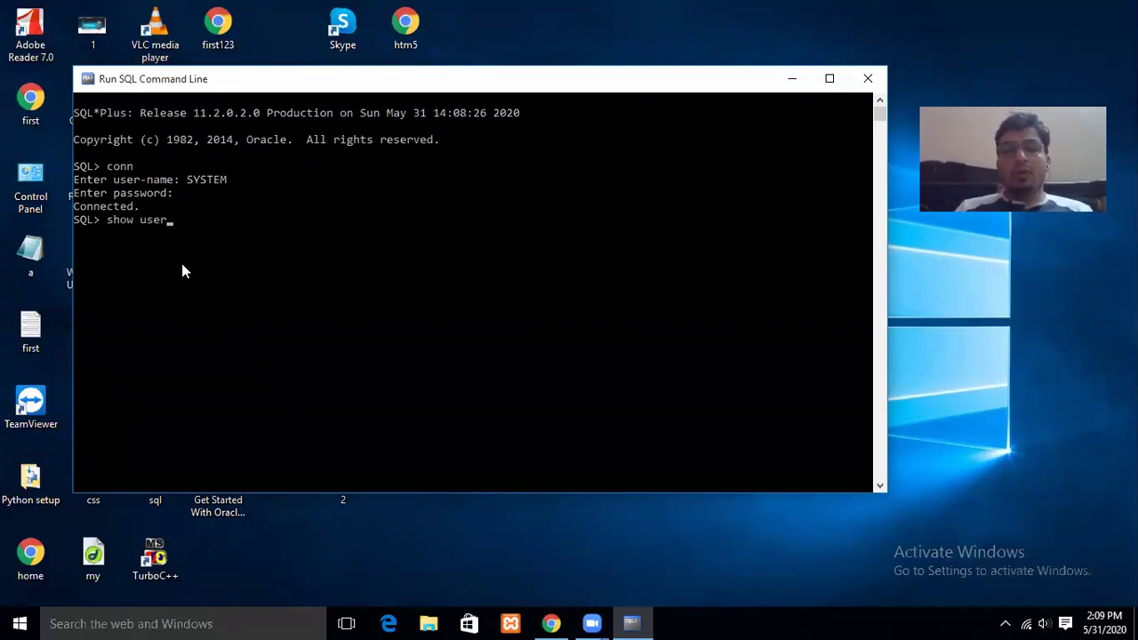
key("Return")
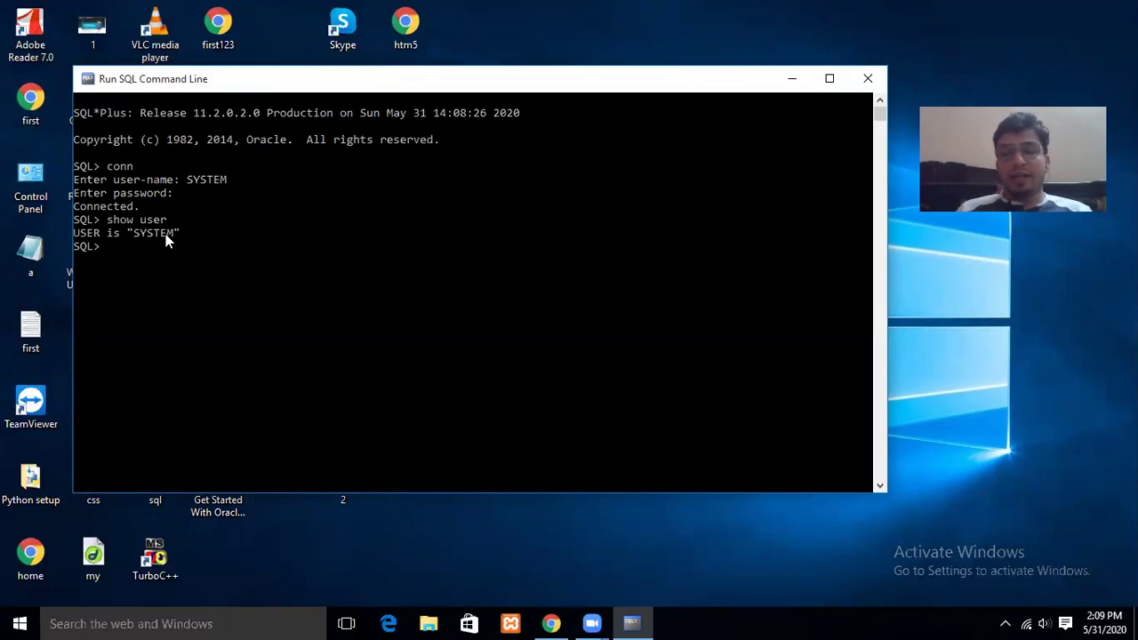
Create user scott with a password, default tablespace system and a 10m quota on system.
type("create")
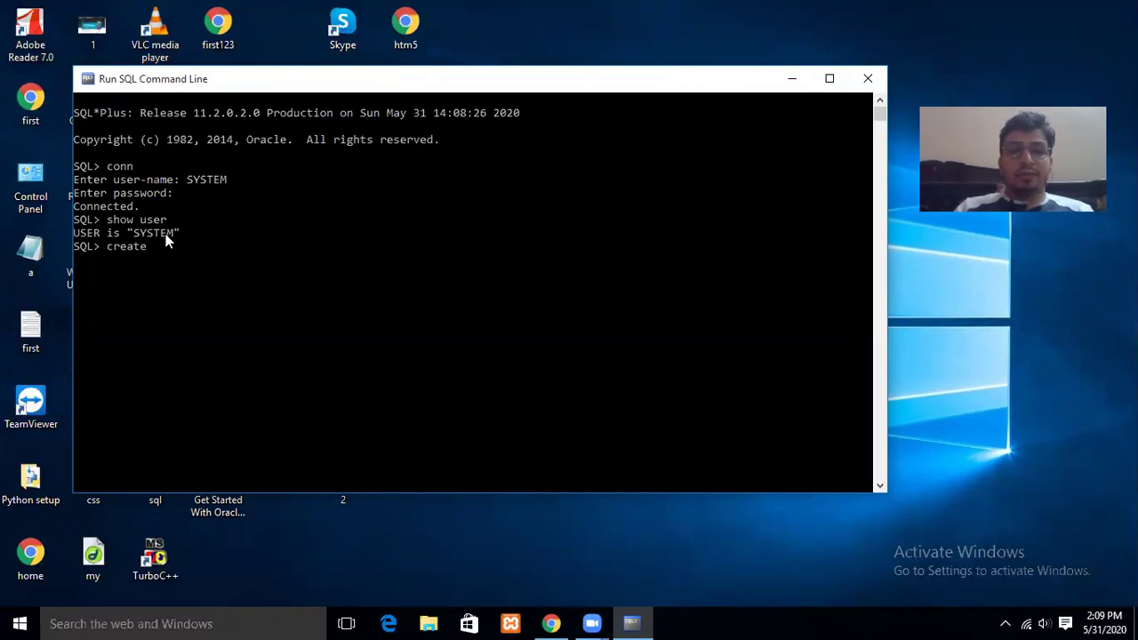
type(" user veer")
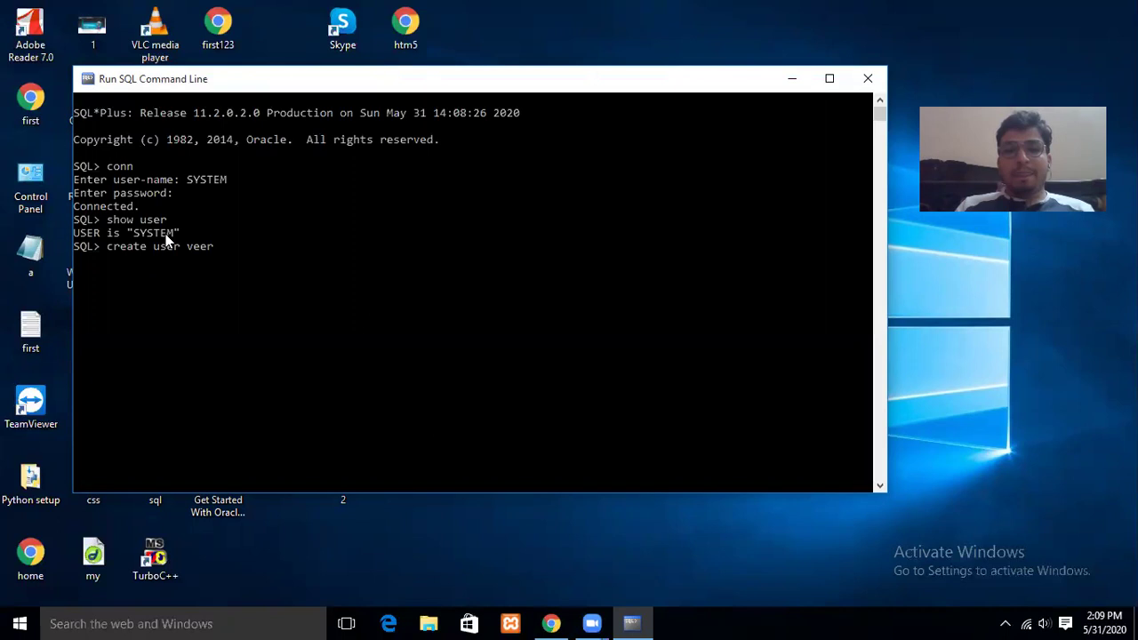
key("BackSpace")
key("BackSpace")
key("BackSpace")
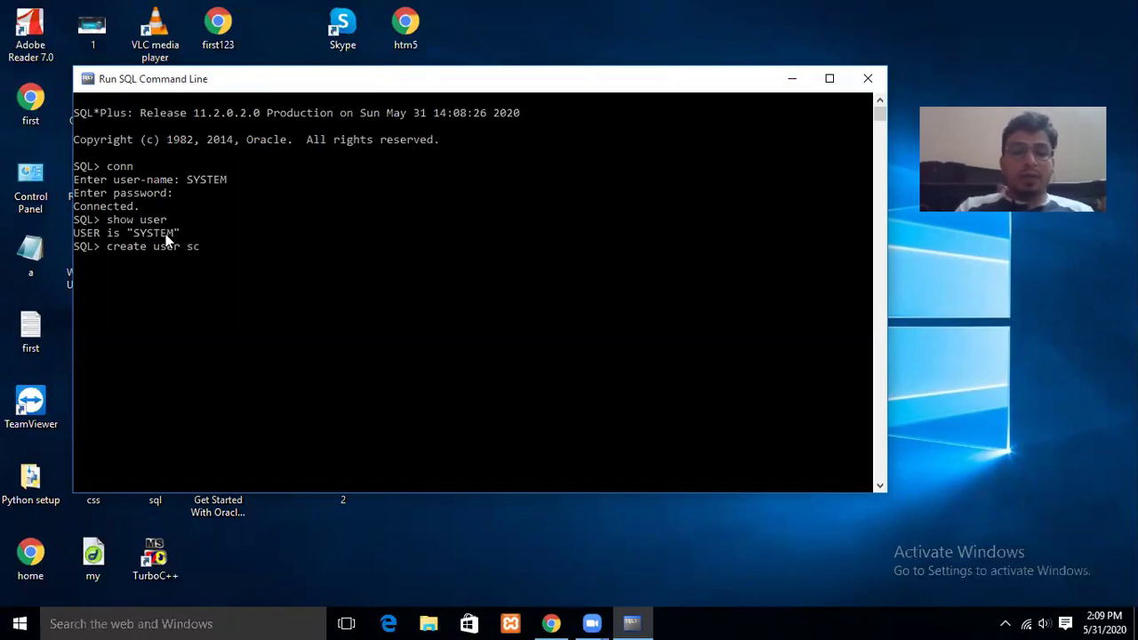
type("scott")
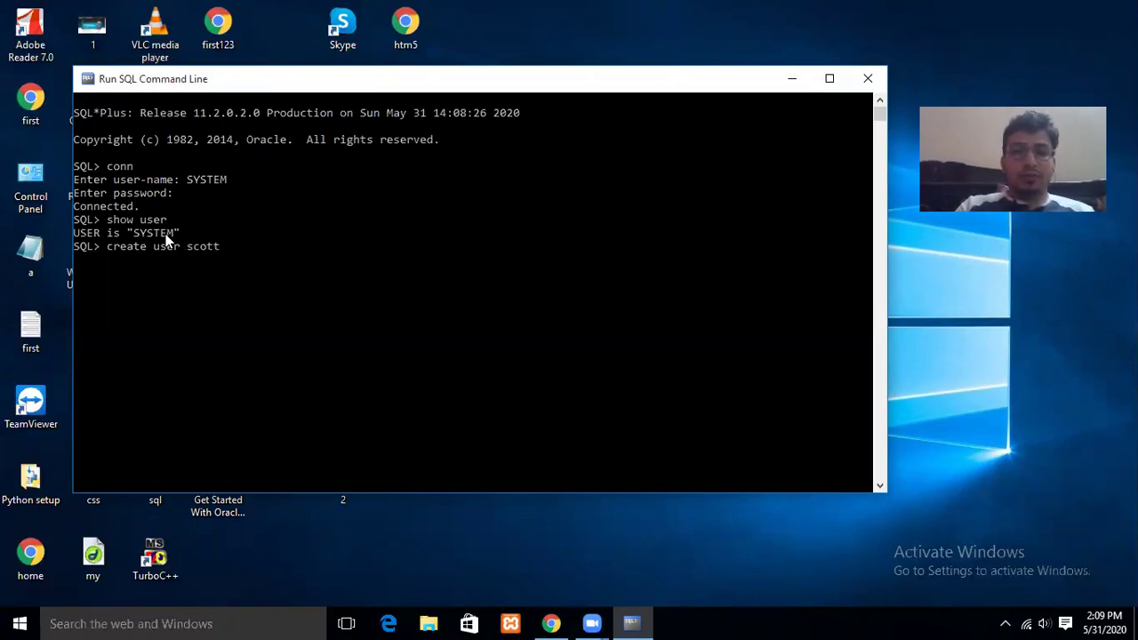
type(" identi")
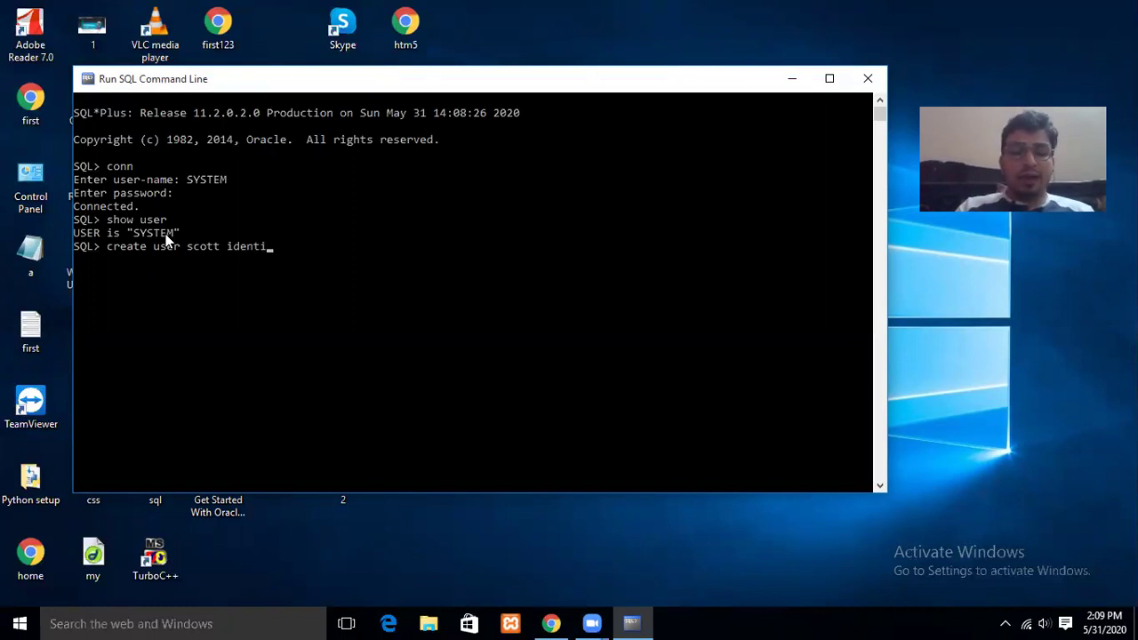
type("fied by")
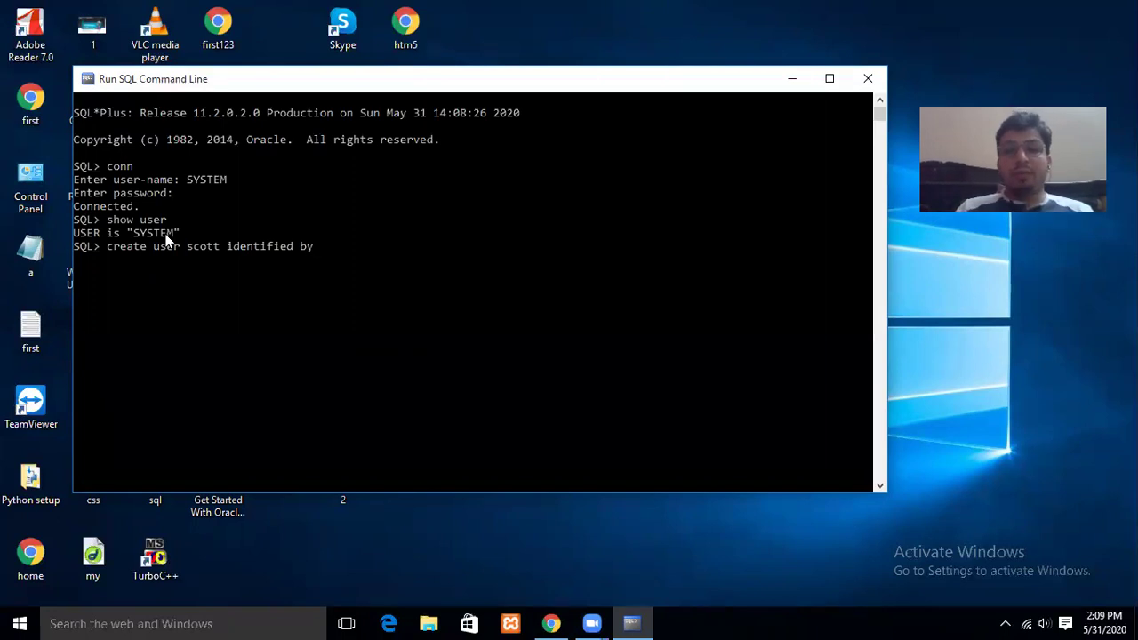
type("tiger")
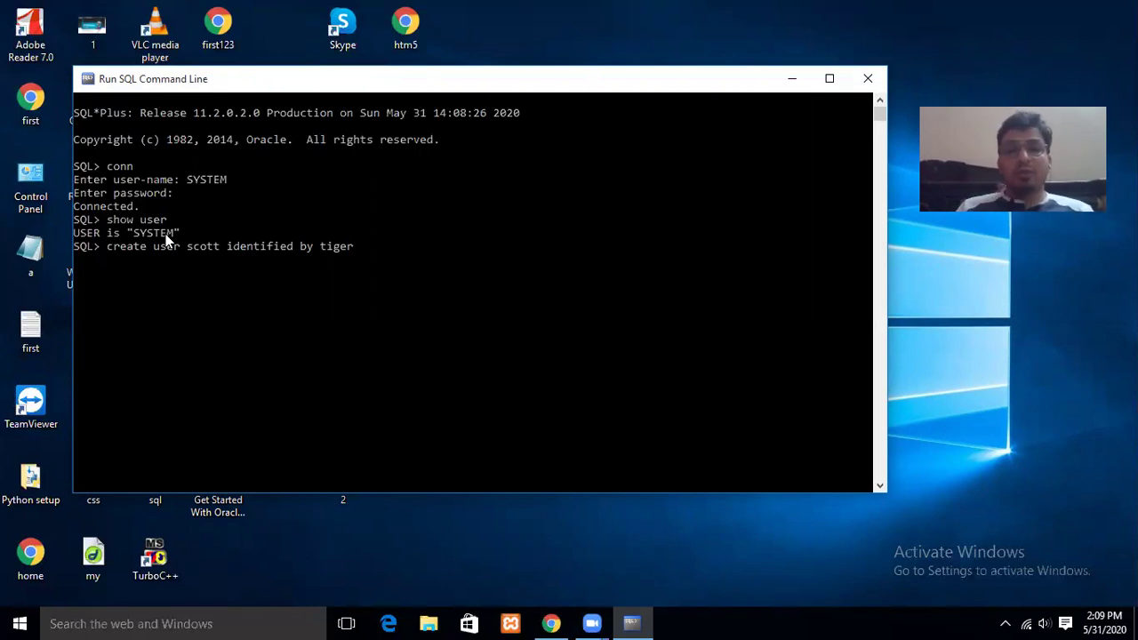
type("d")
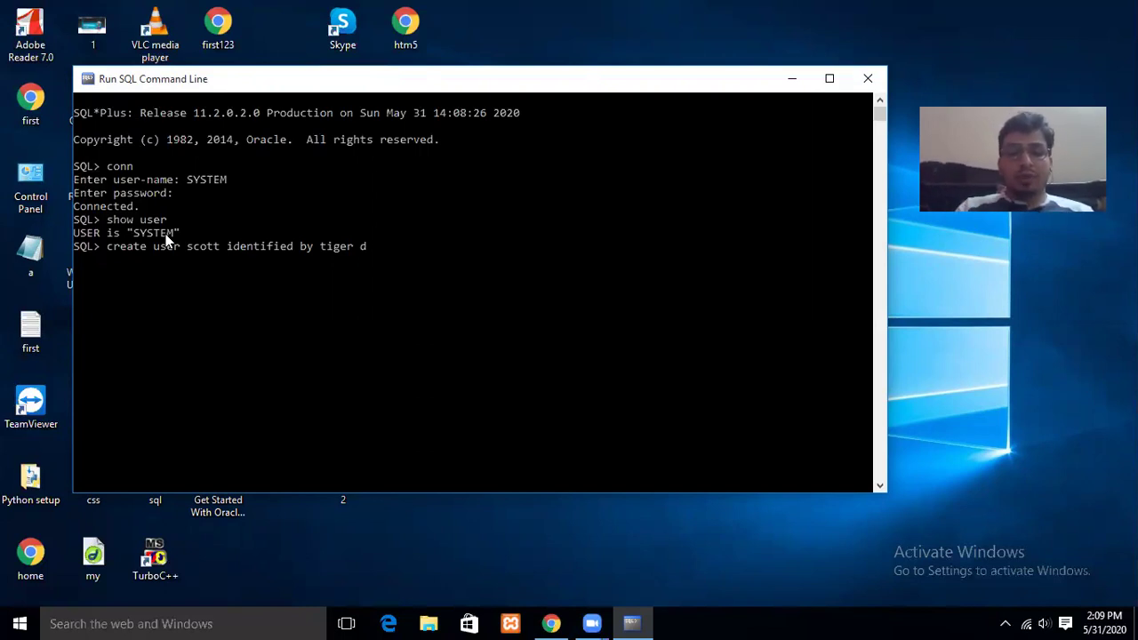
type("efaul")
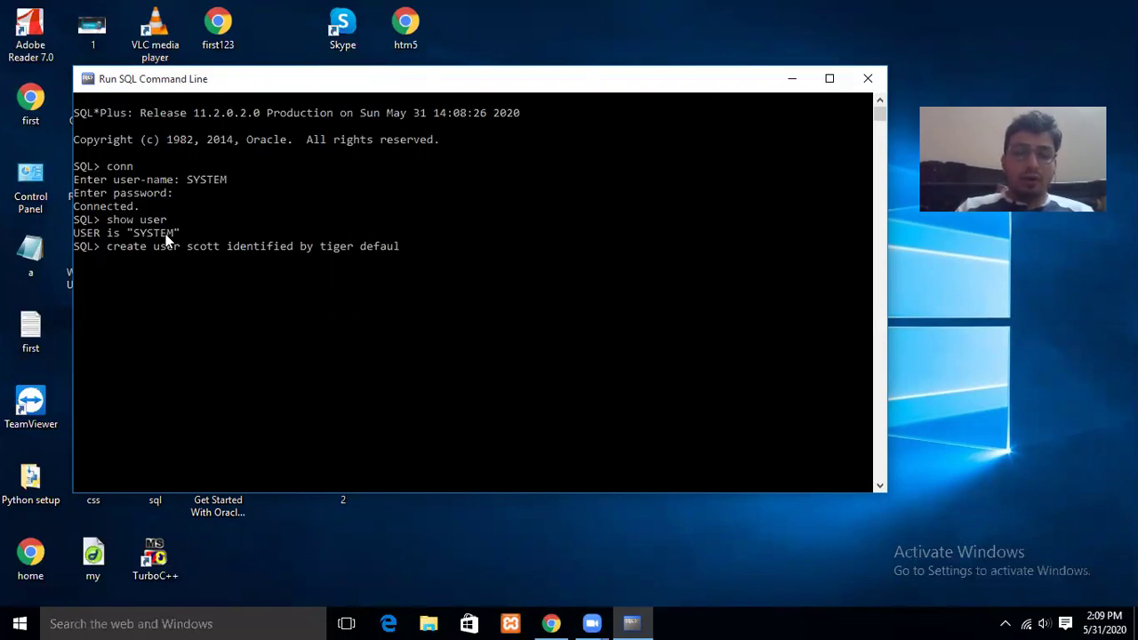
type("t tablespace")
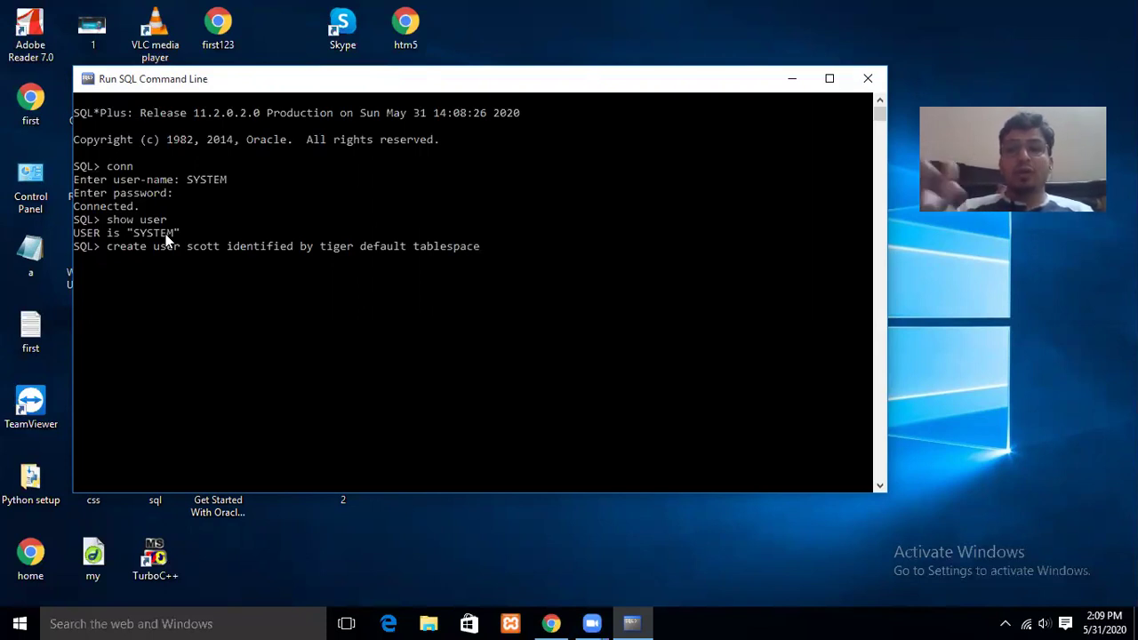
type("system")
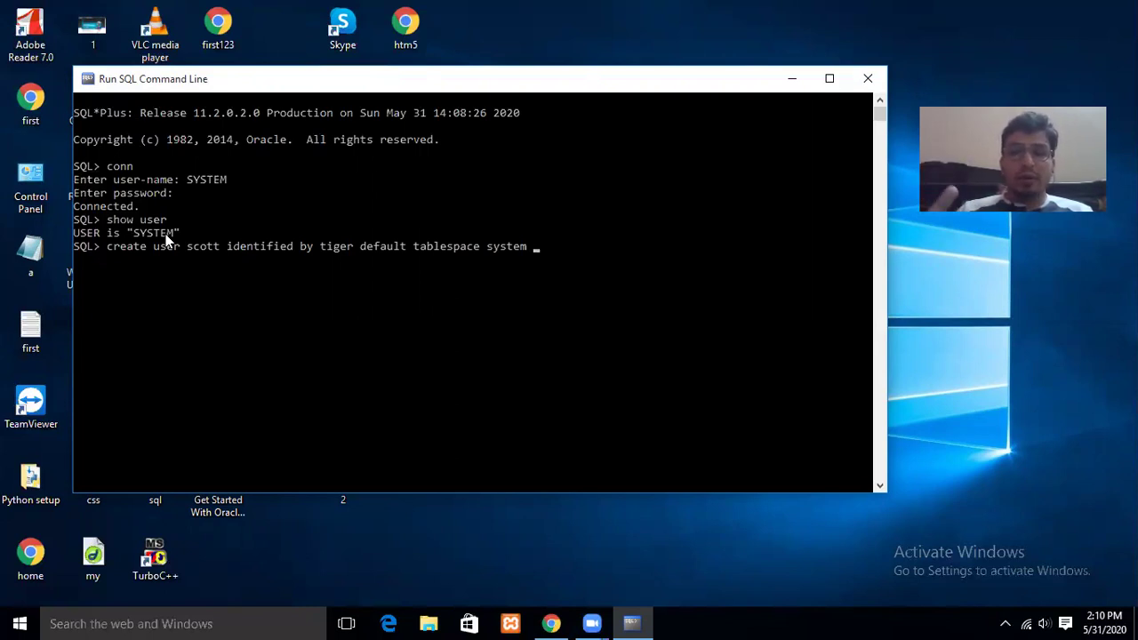
type("quo")
type("ta")
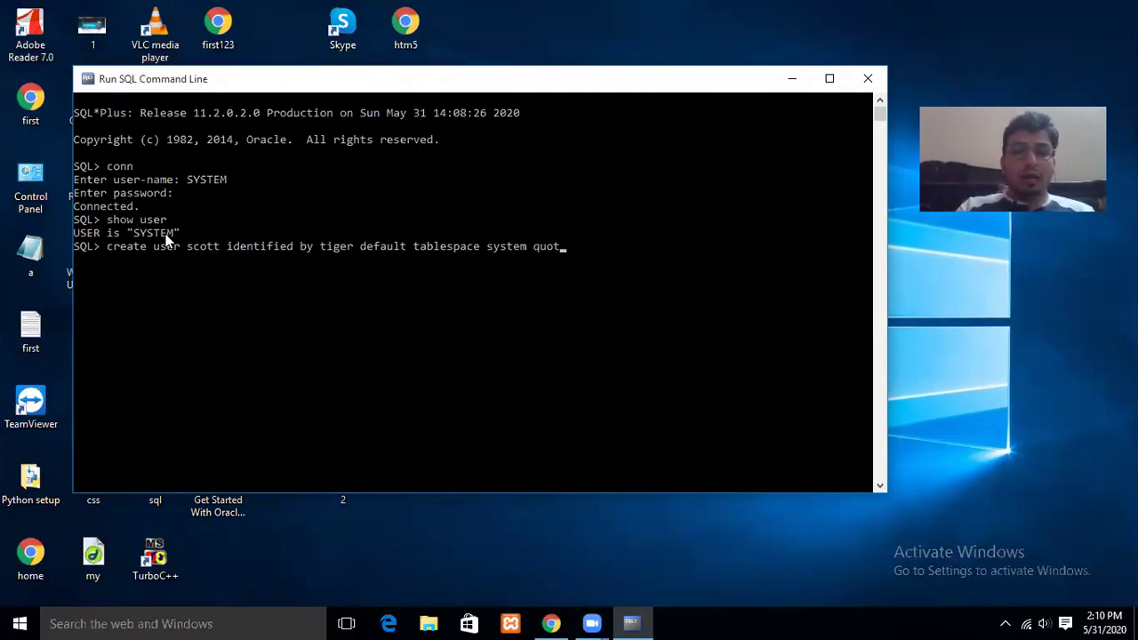
type(" 10m ")
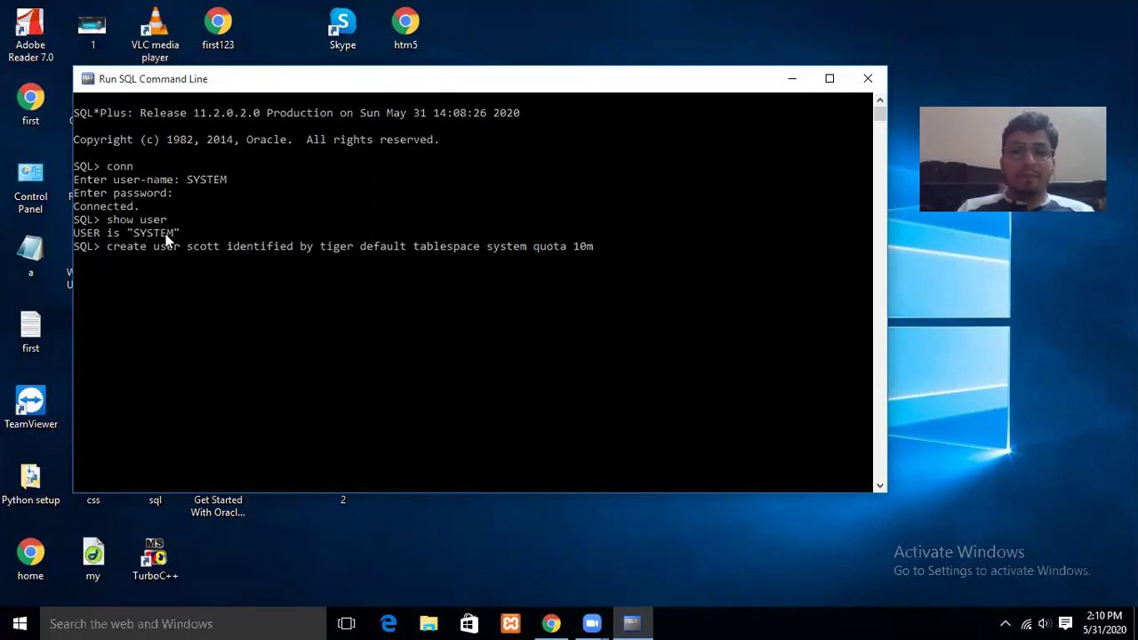
type("on")
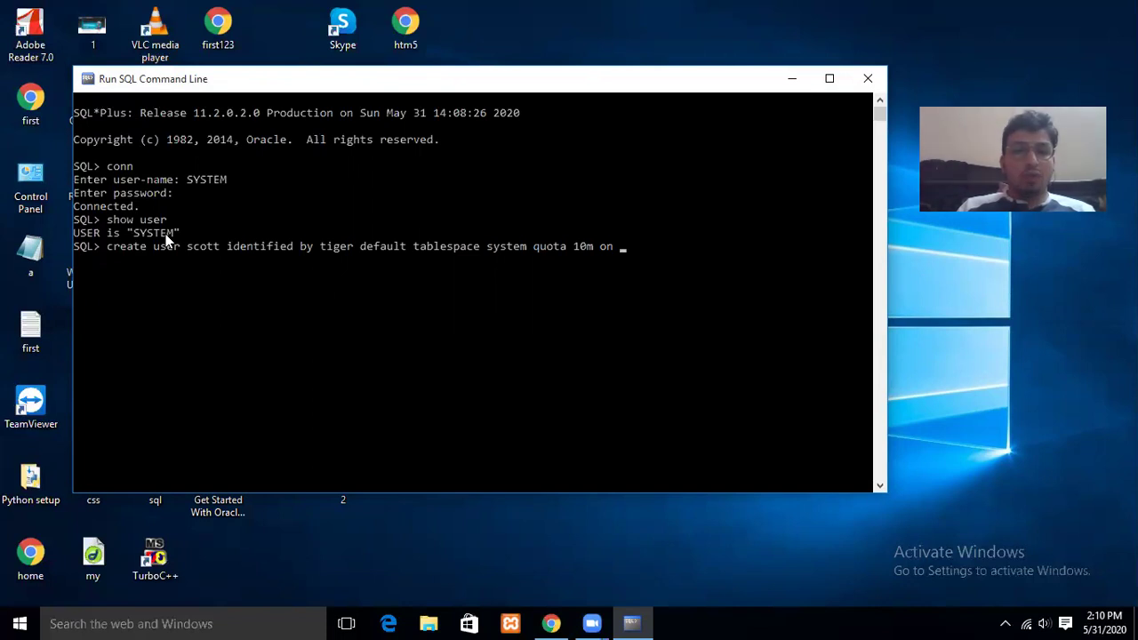
type(" syste")
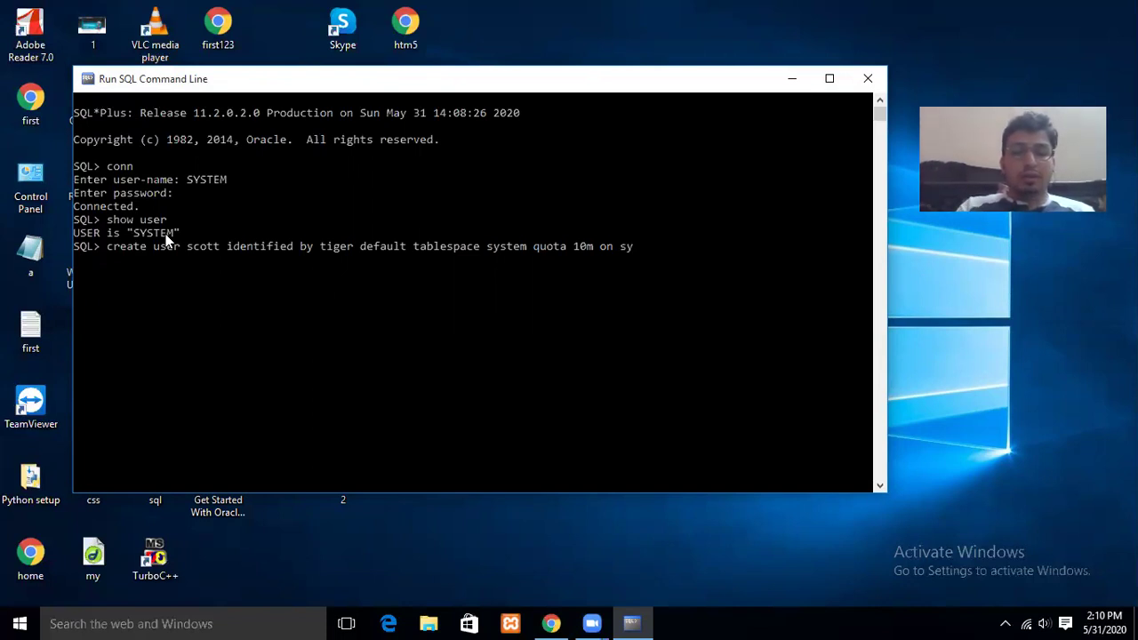
type("m")
key("Return")
type(";")
key("Return")
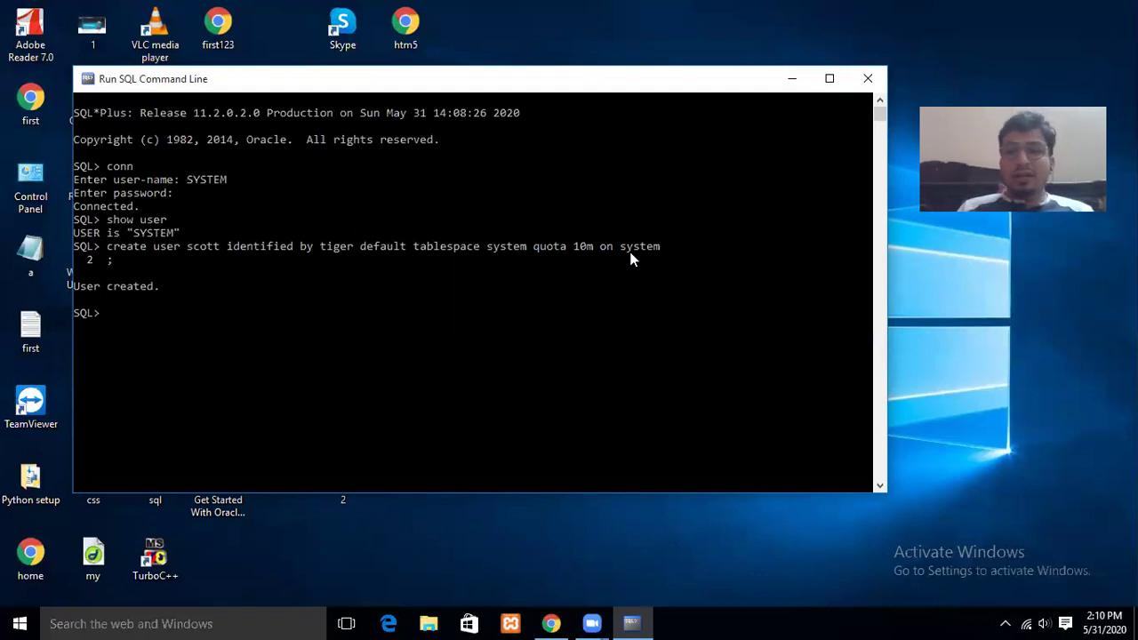
Try connecting as scott with its password and get ORA-01045 for missing CREATE SESSION.
type("conn")
key("Return")
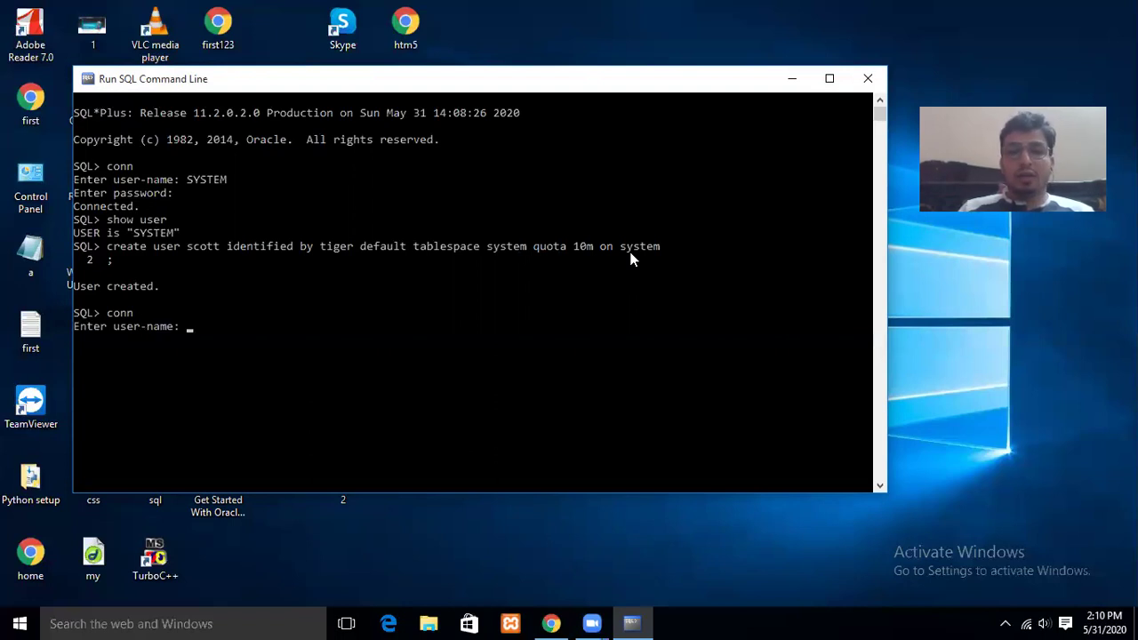
type("scott")
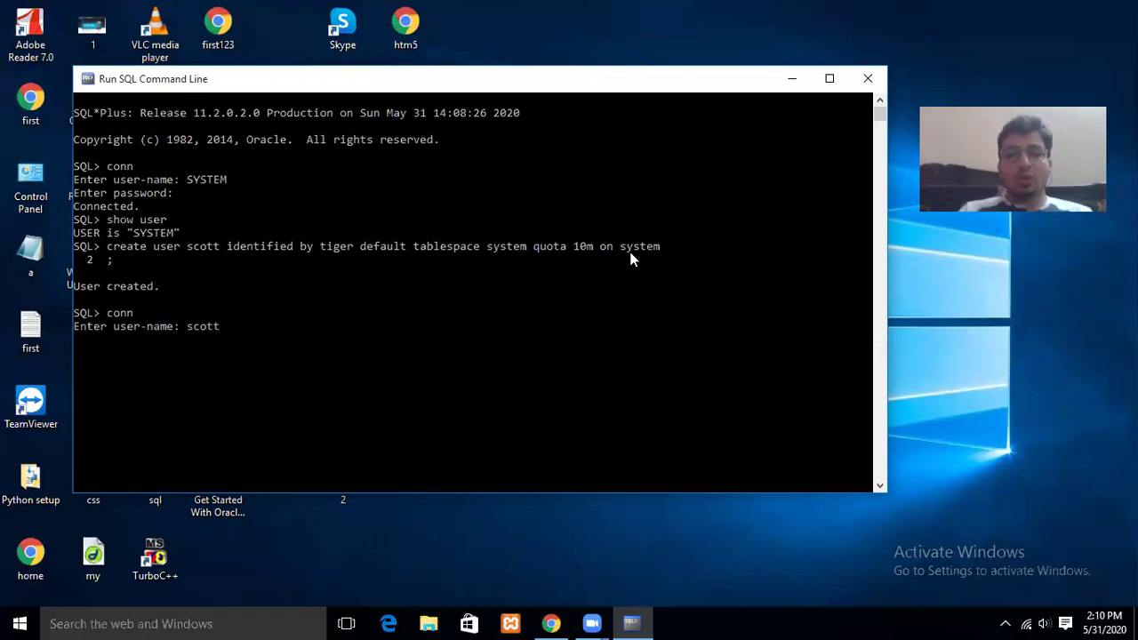
key("Return")
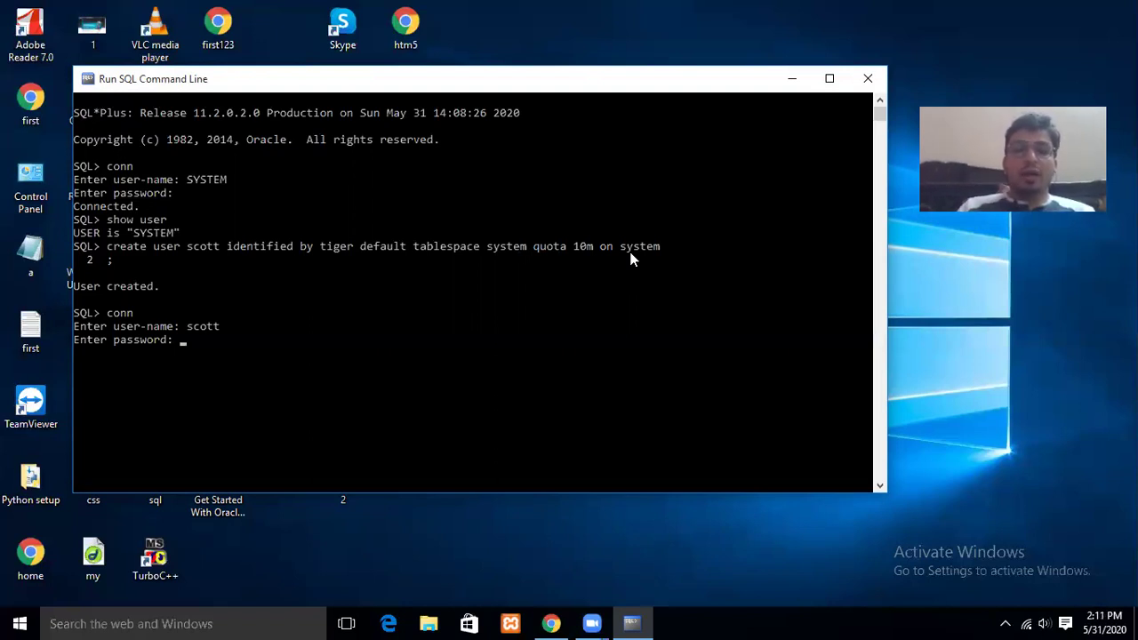
key("Return")
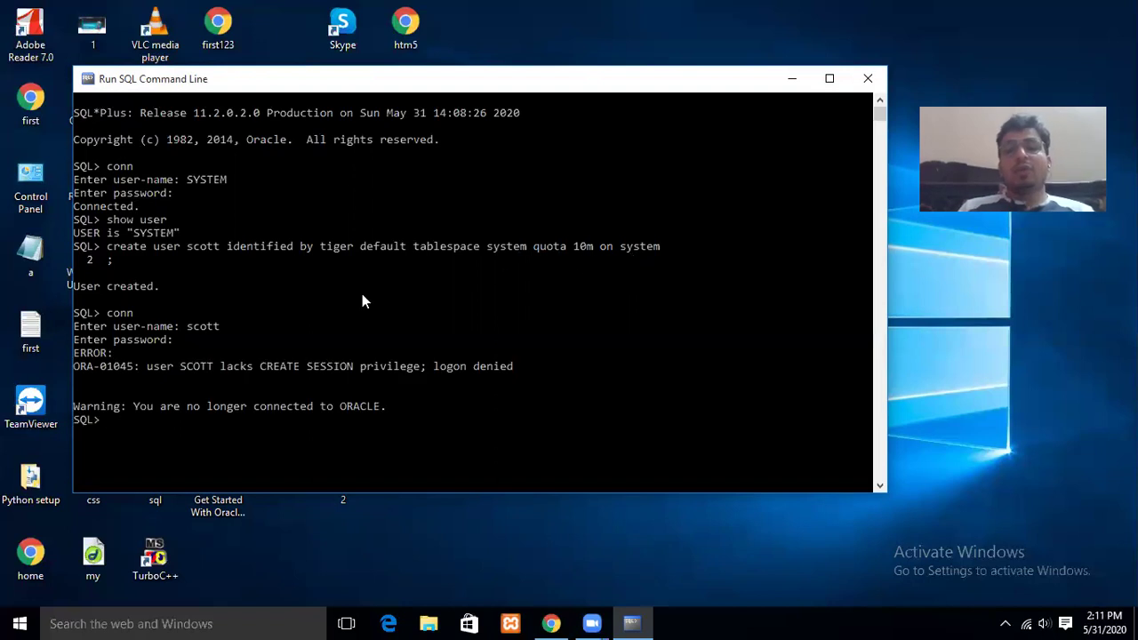